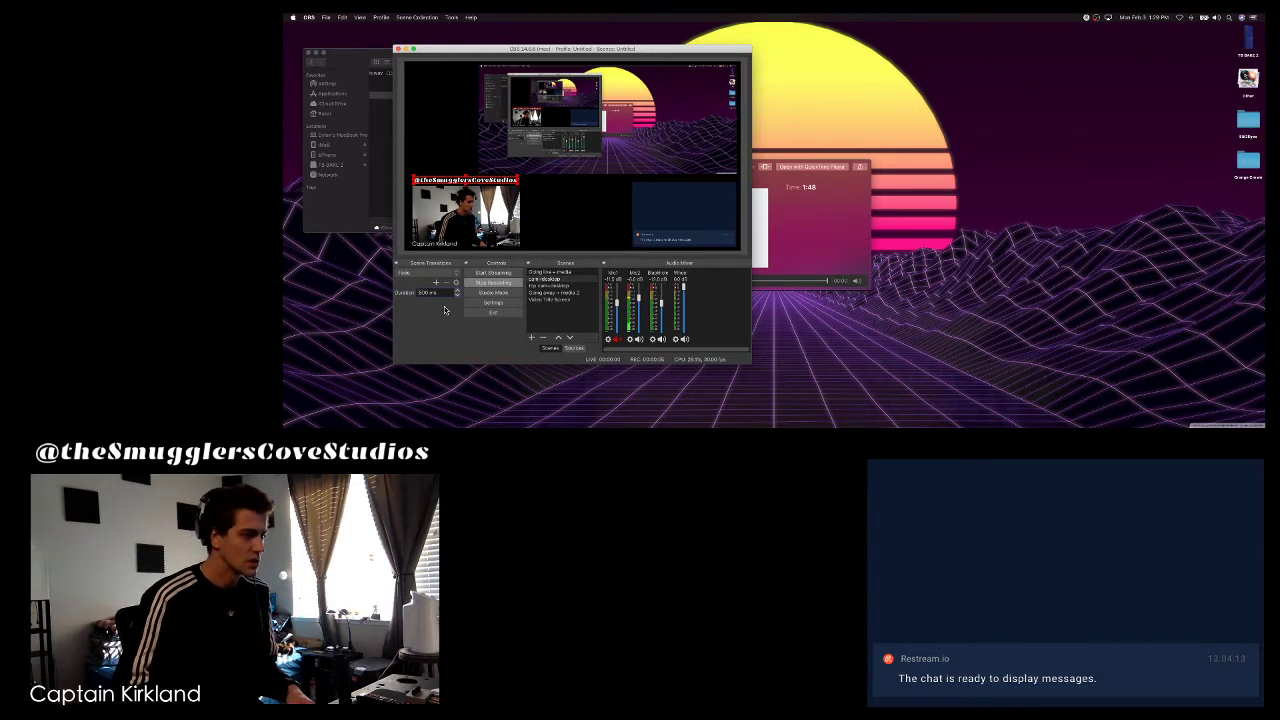
Step: Play a short part of Jerry24.wav in its preview, move the preview clear of the OBS window, and pause playback
left_click(826, 232)
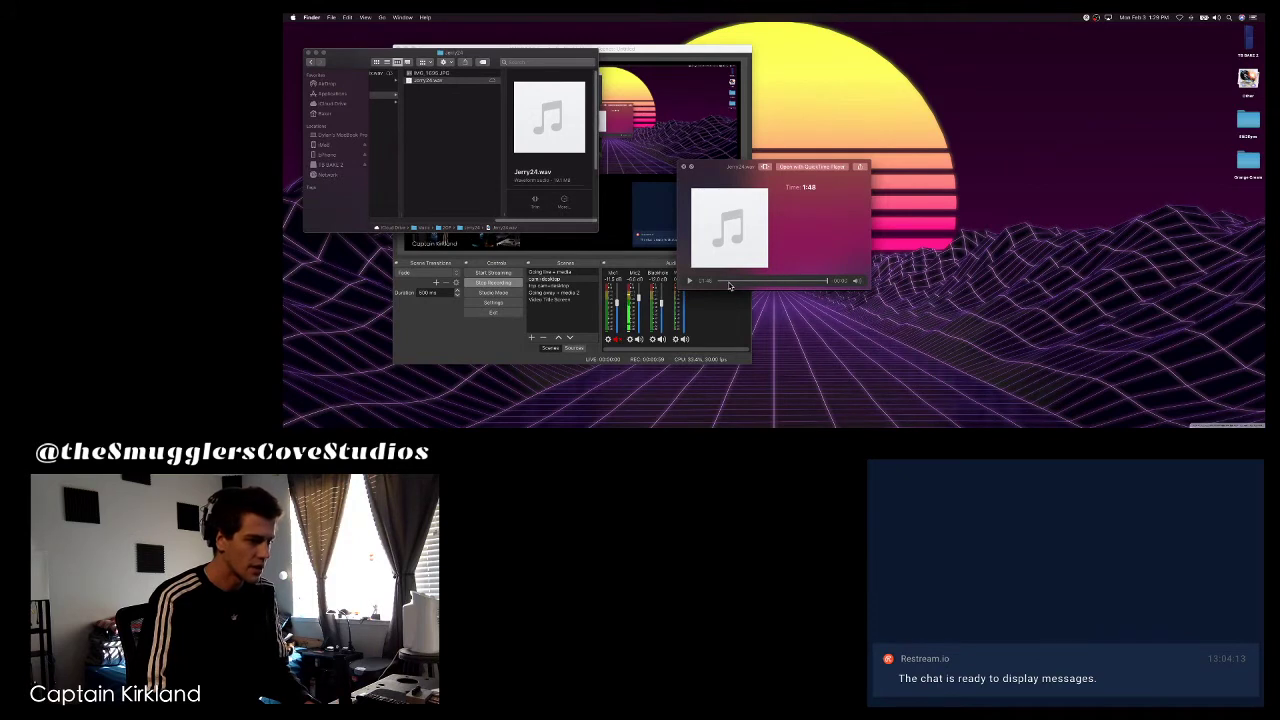
left_click(690, 281)
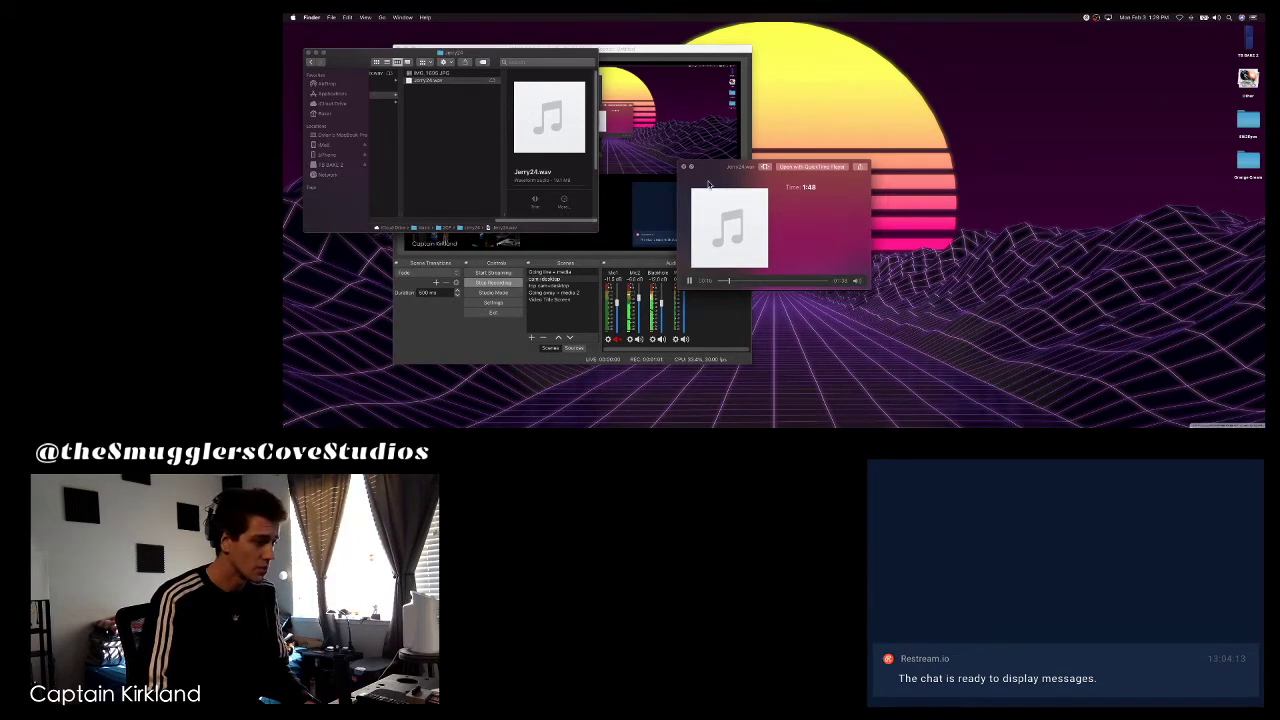
left_click_drag(708, 184, 771, 173)
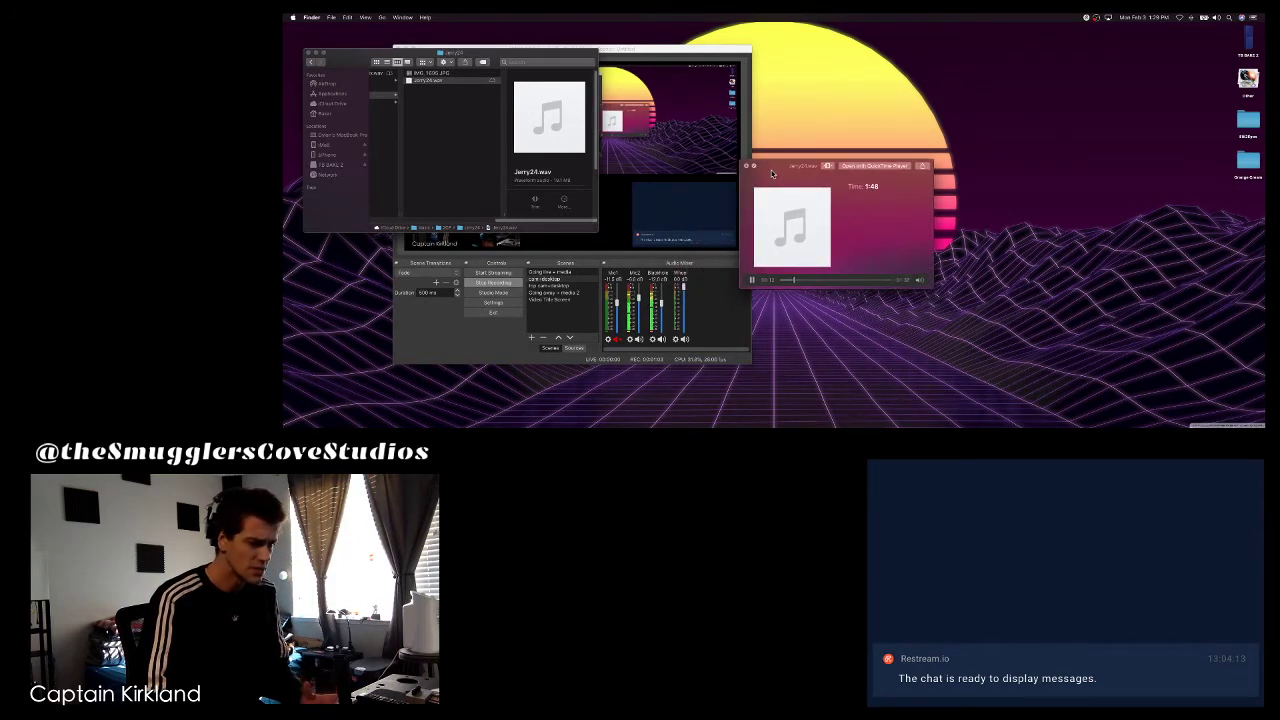
left_click(752, 280)
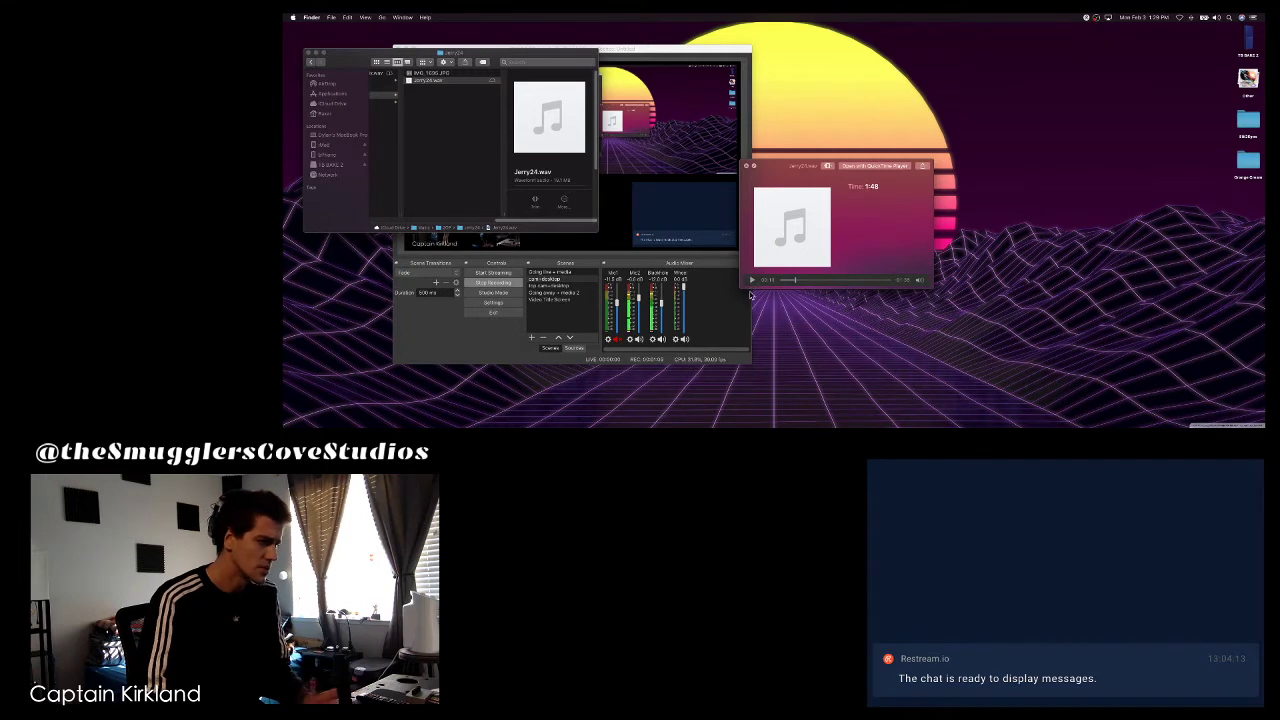
Step: Move the Finder window almost entirely off-screen and close the file preview
left_click(1137, 77)
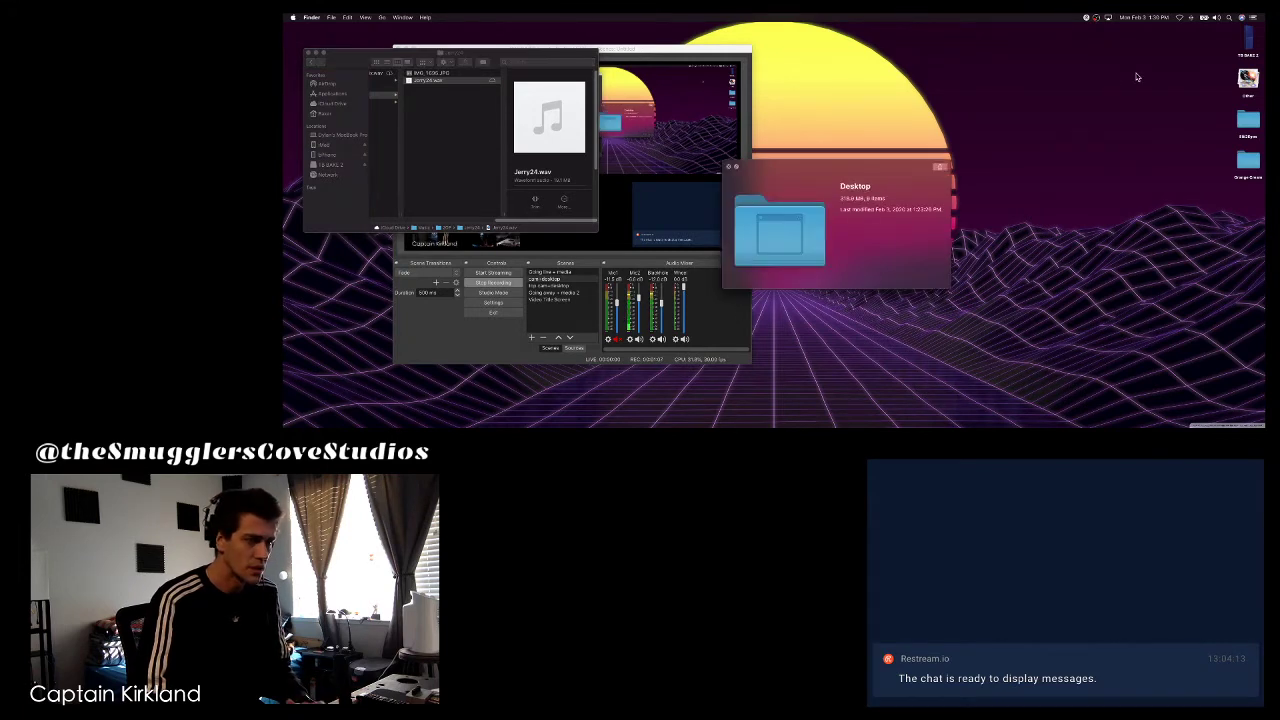
left_click_drag(847, 170, 956, 133)
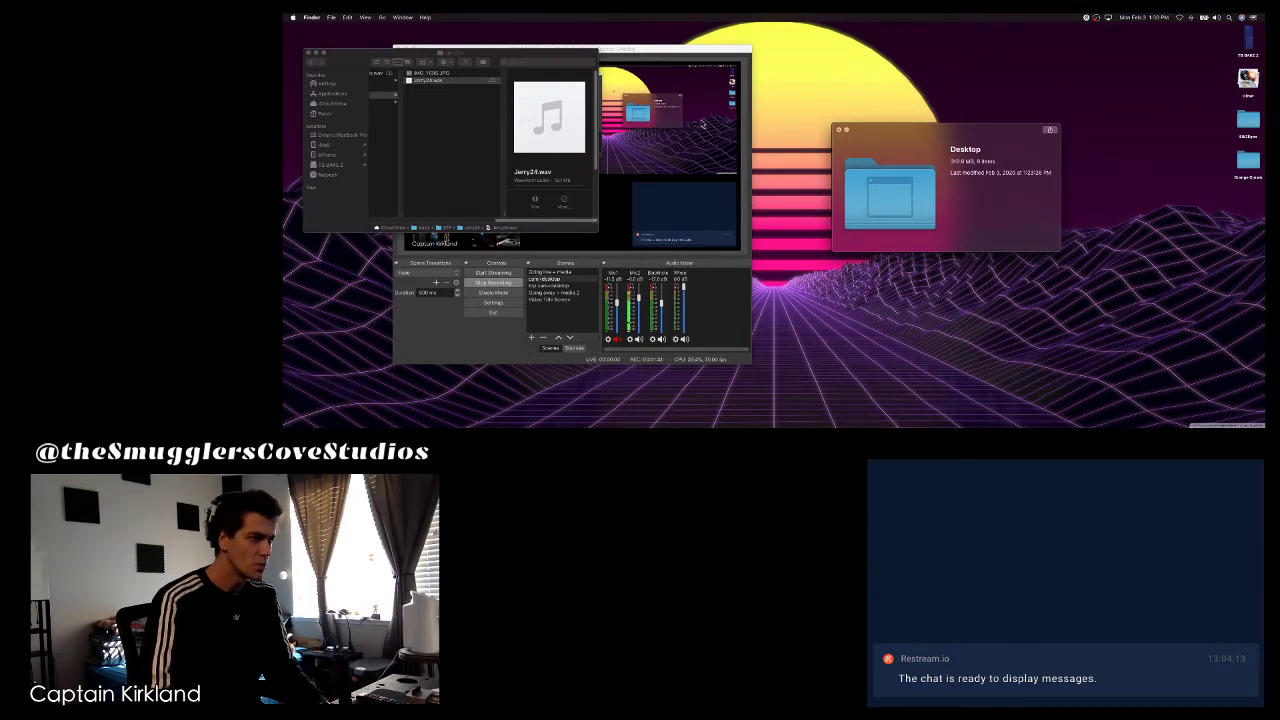
left_click_drag(362, 52, 400, 428)
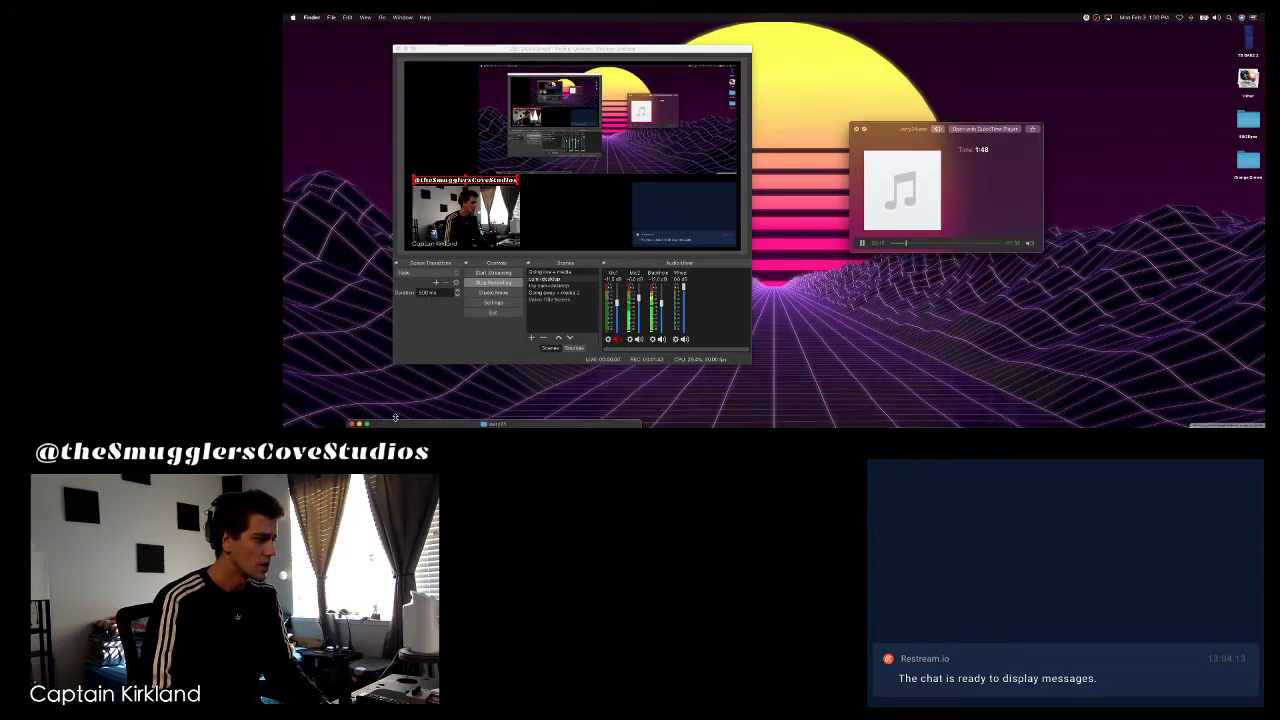
left_click(860, 130)
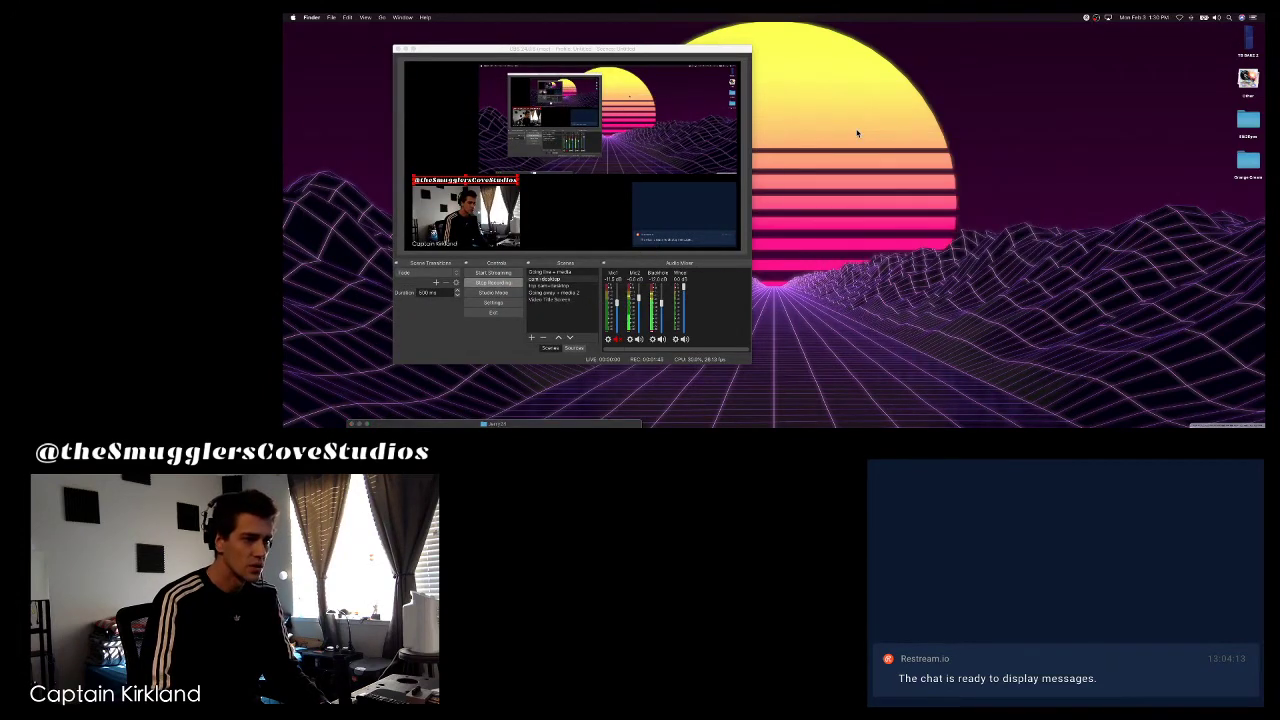
Step: Search the installed apps for "aud" and open Audio MIDI Setup
key("F4")
type("aud")
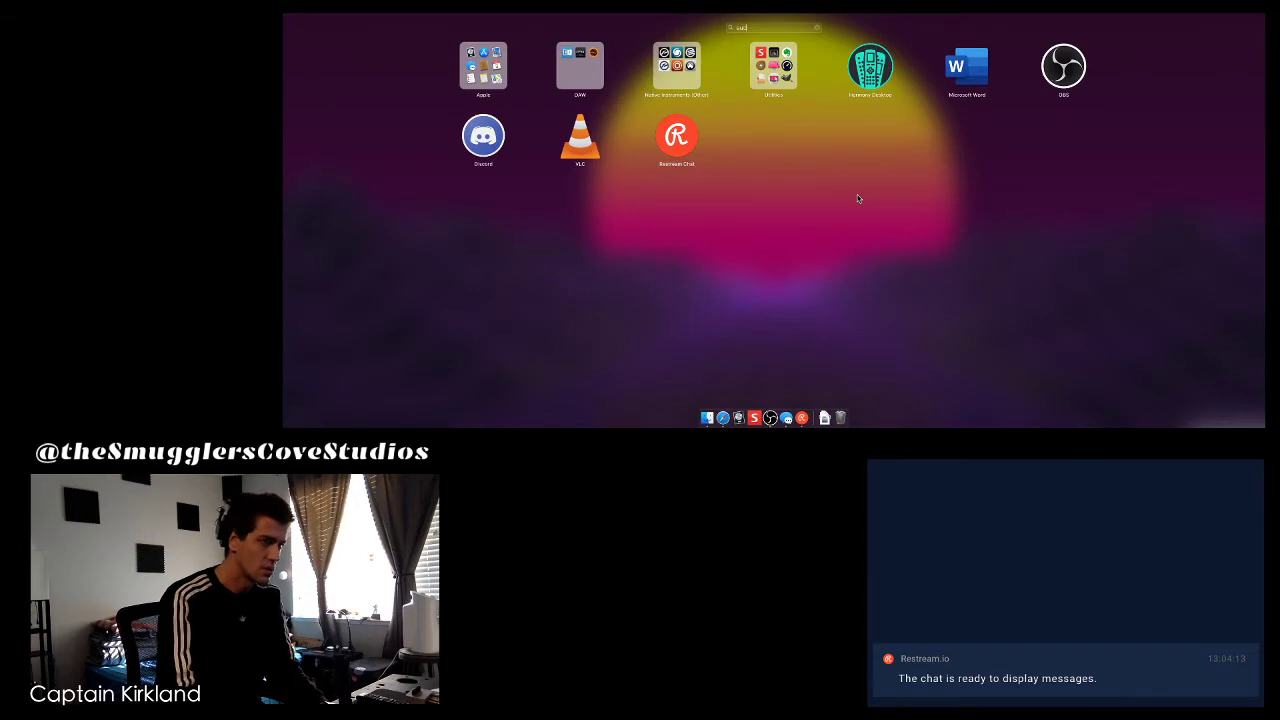
key("Return")
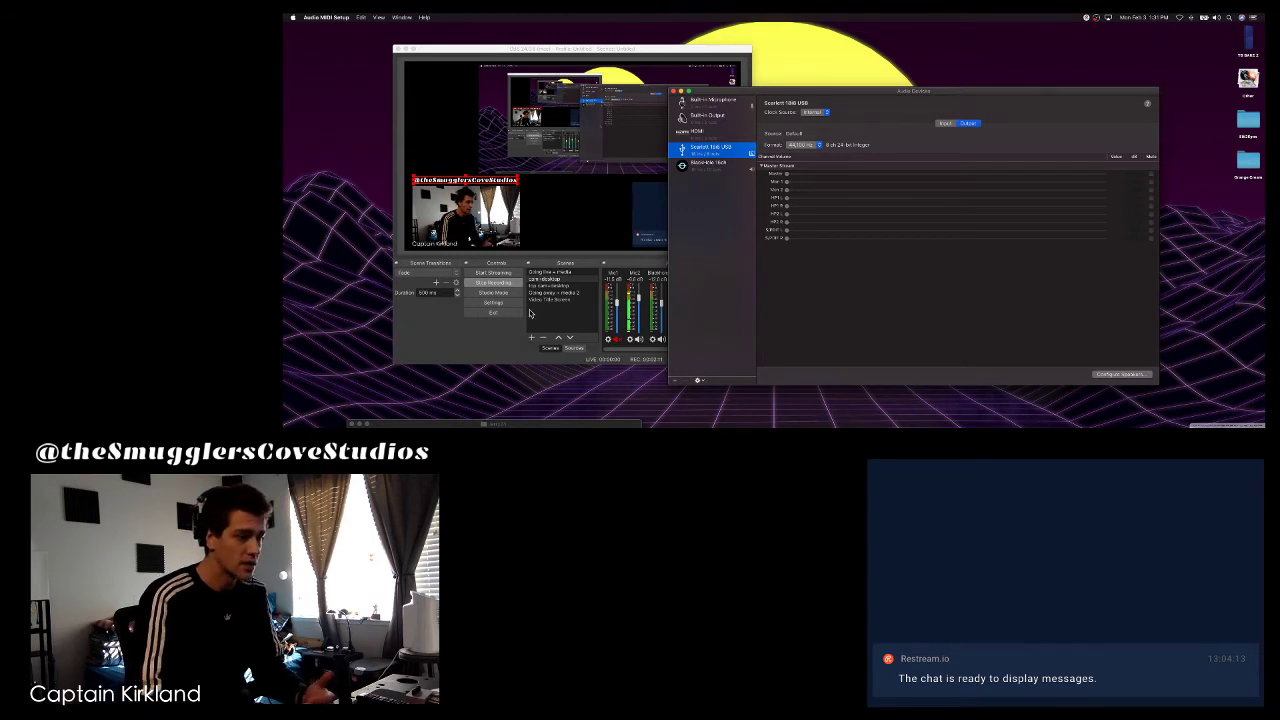
Step: Switch OBS to the "top cam+desktop" scene and rearrange the OBS and Jerry24 folder windows within view
left_click(533, 323)
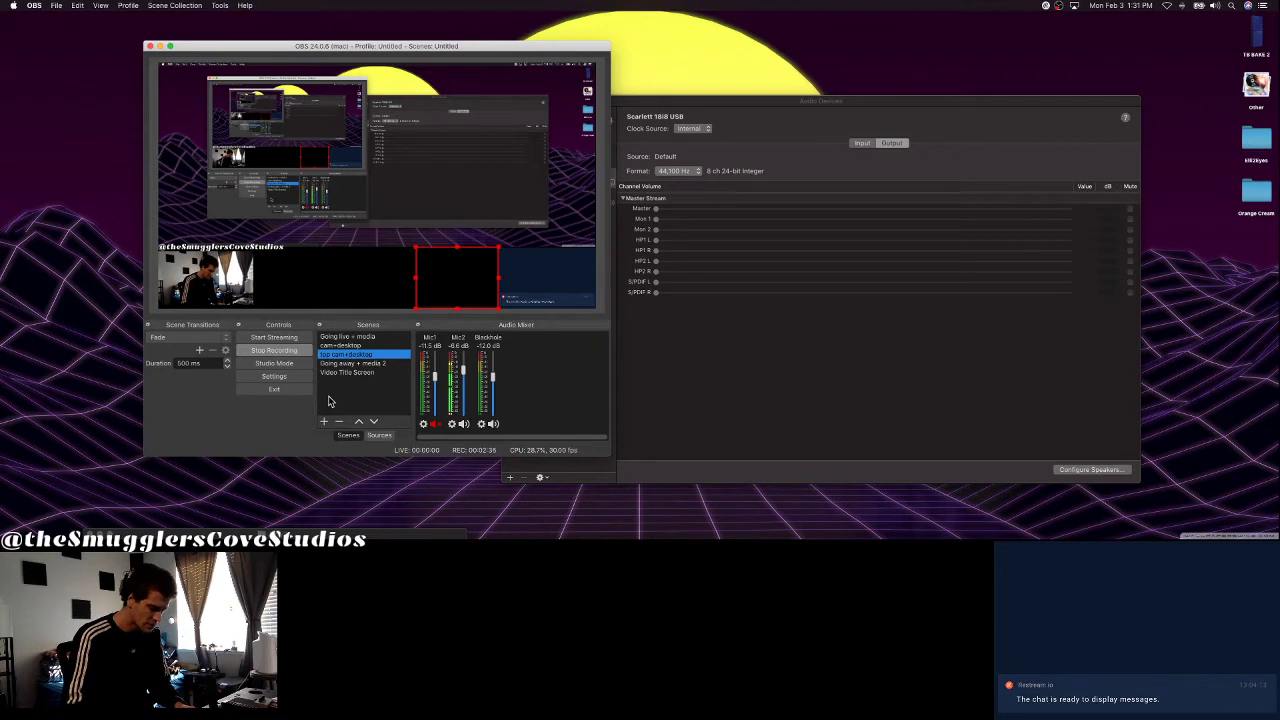
left_click_drag(405, 47, 350, 78)
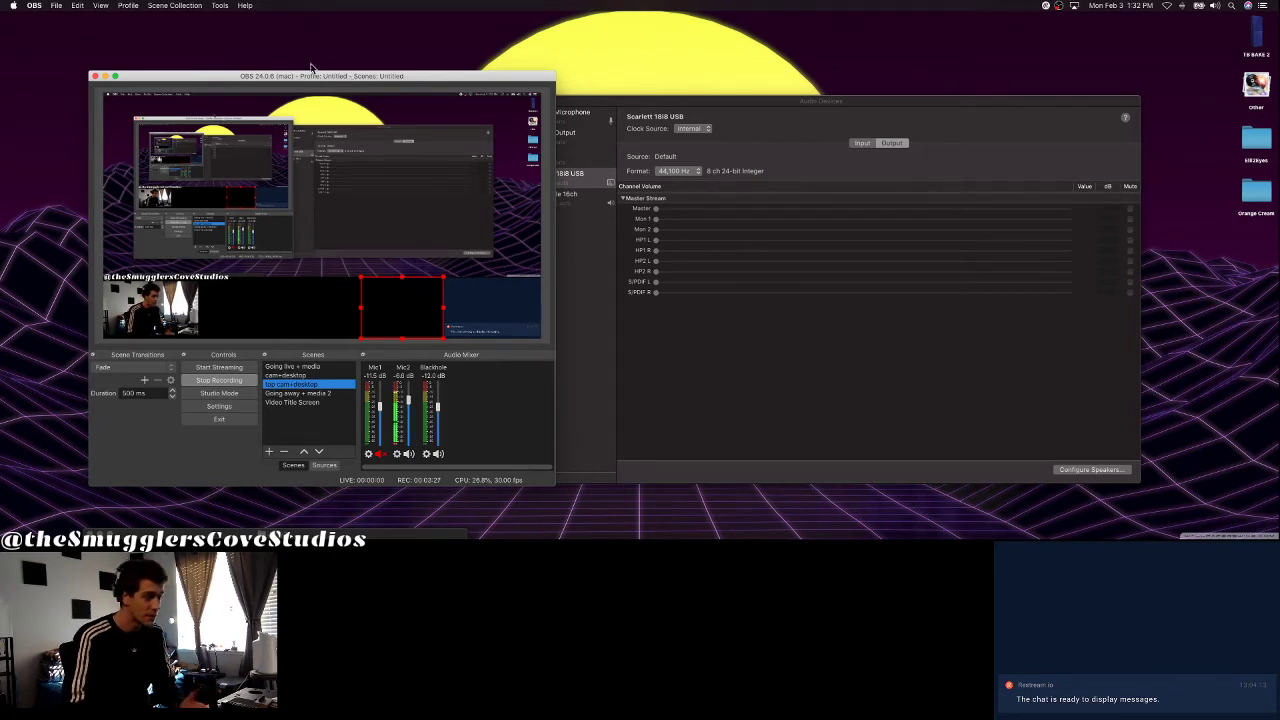
left_click_drag(297, 530, 275, 294)
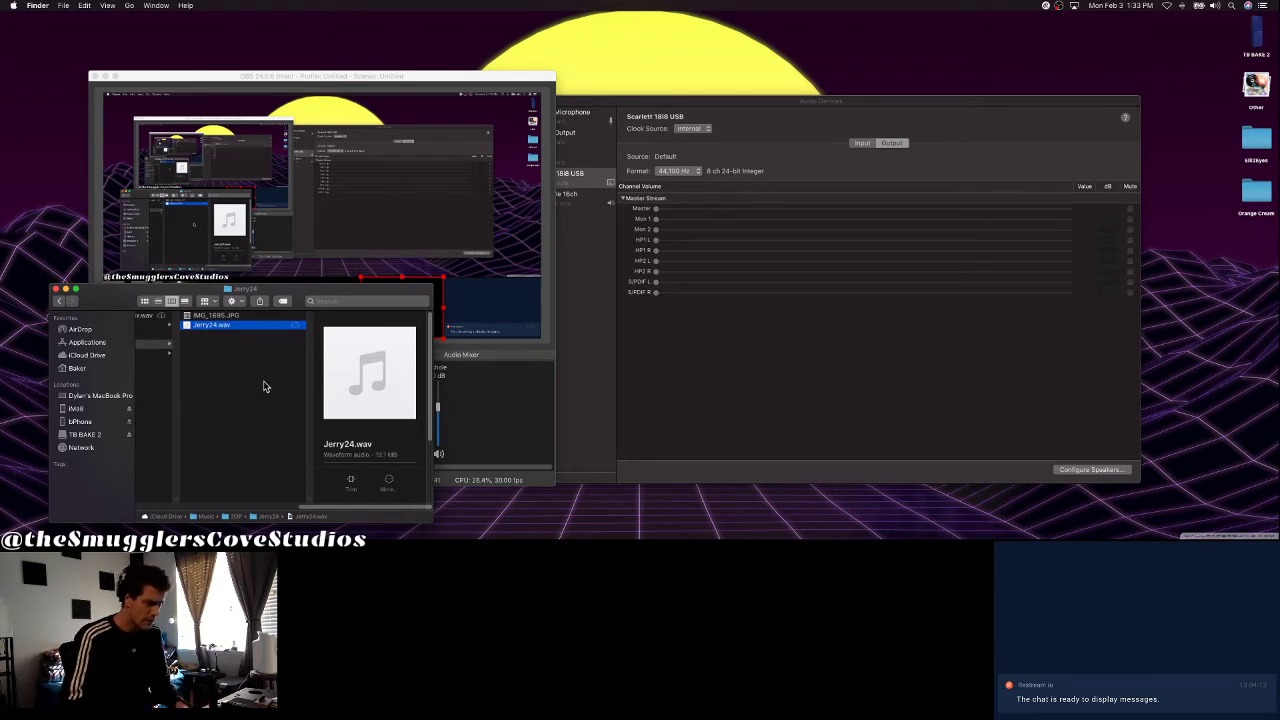
Step: Close the Audio Devices window of Audio MIDI Setup and return to OBS
left_click(575, 103)
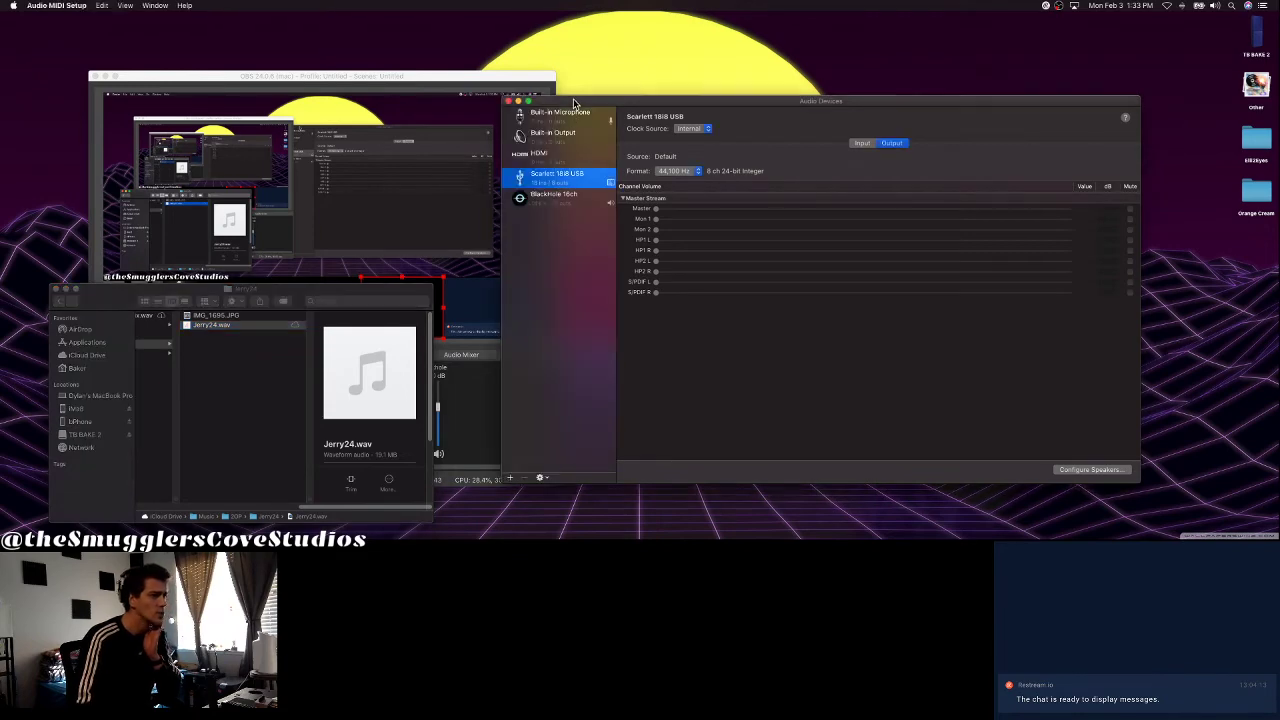
left_click(510, 102)
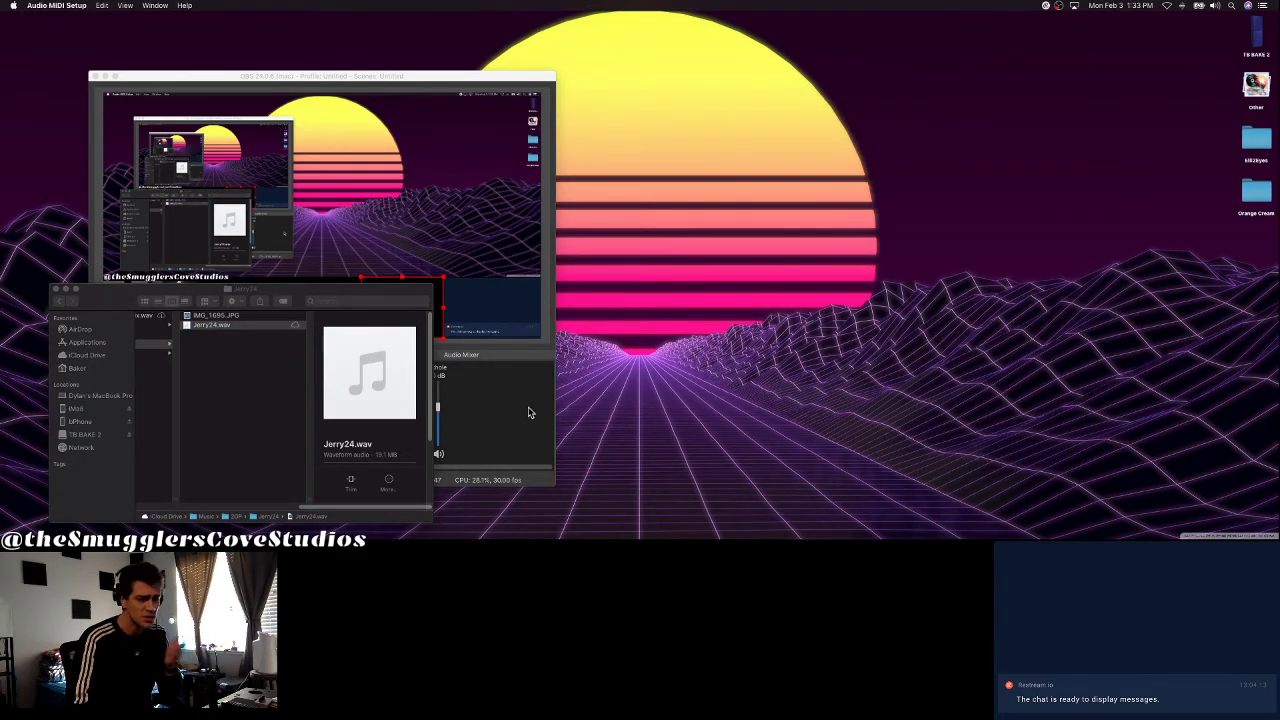
left_click(519, 405)
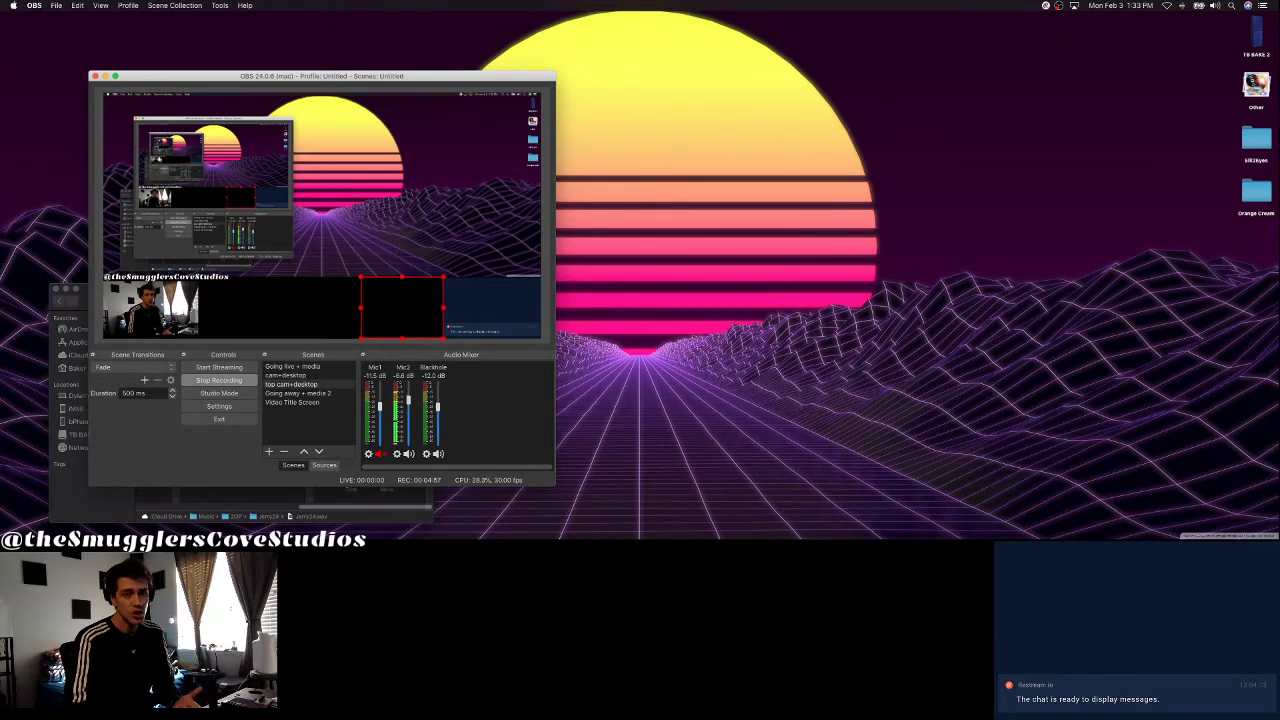
Step: Place the Restream Chat window beside OBS and send the test message "hello"
left_click_drag(978, 99, 740, 109)
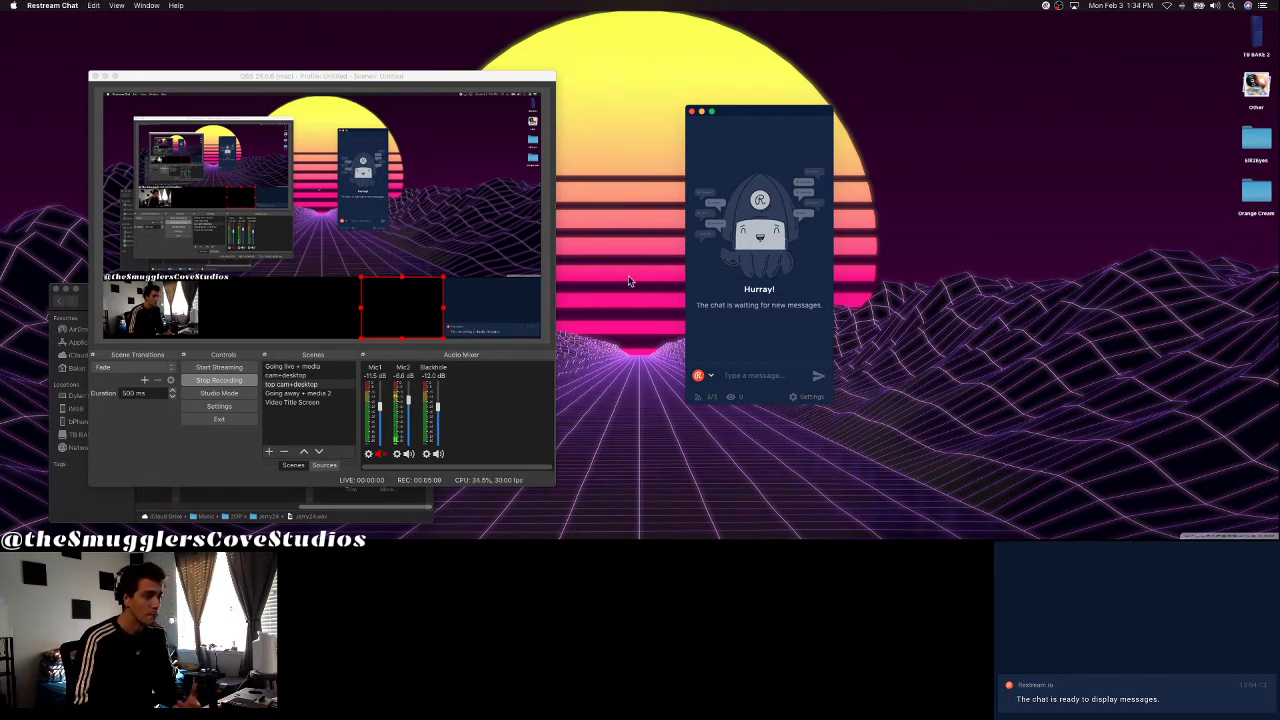
left_click_drag(750, 117, 816, 103)
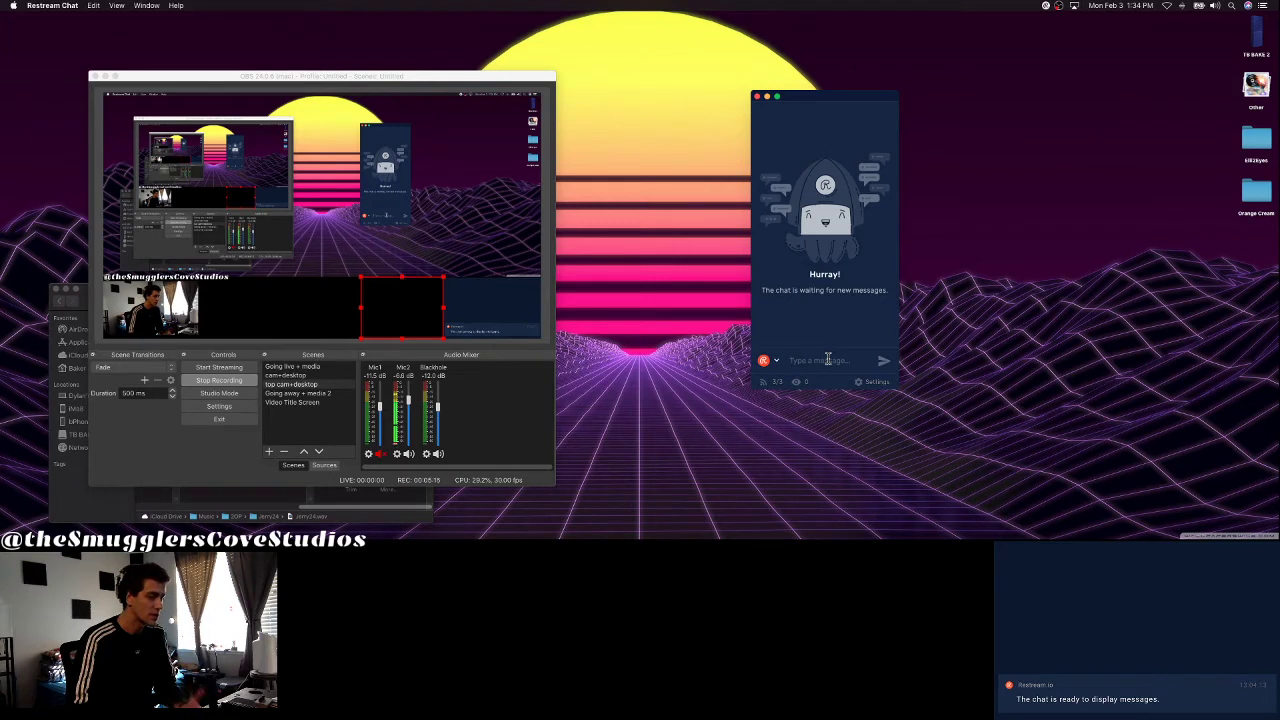
type("hello")
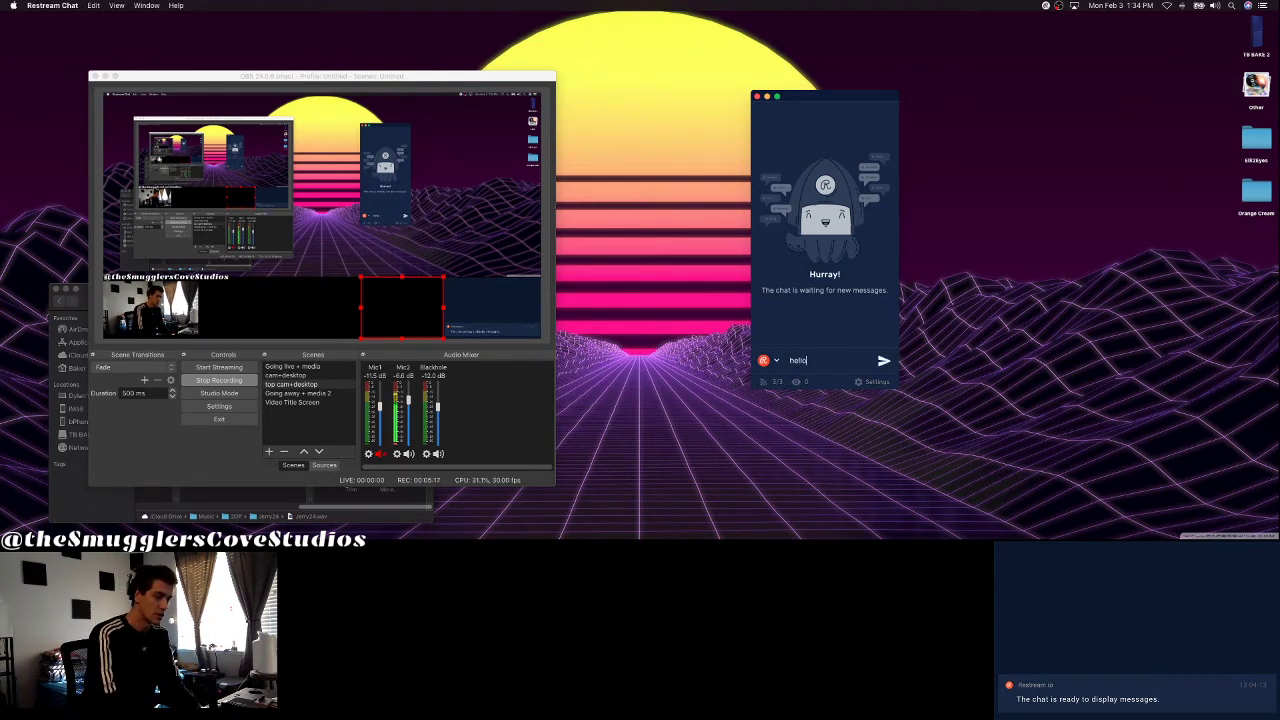
key("Return")
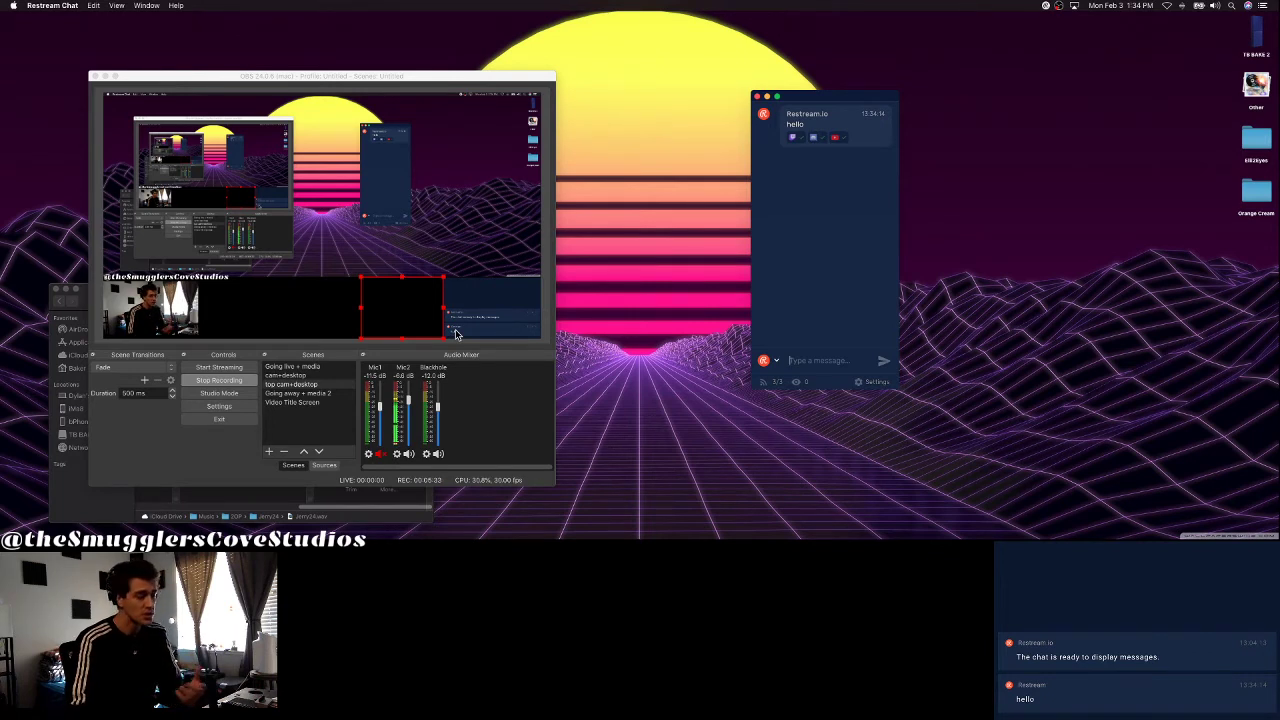
Step: Return to OBS and open its audio settings to review the device, meter and monitoring options
left_click(231, 457)
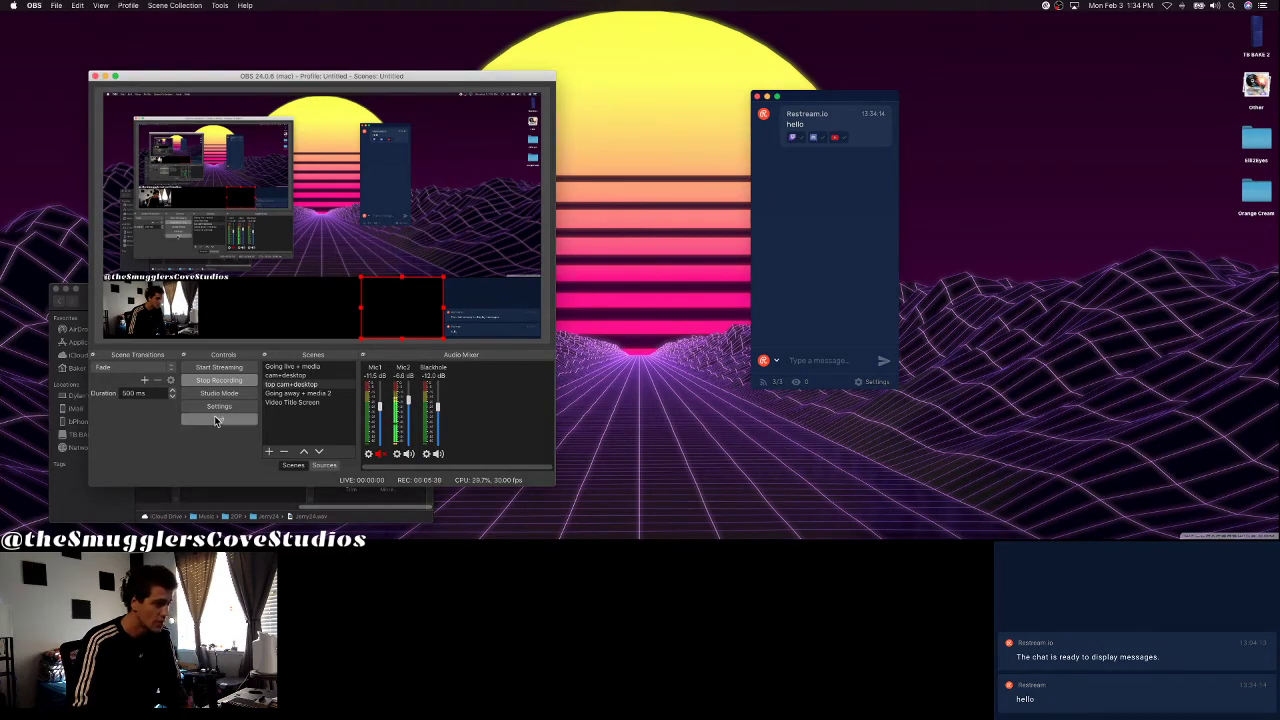
left_click(215, 410)
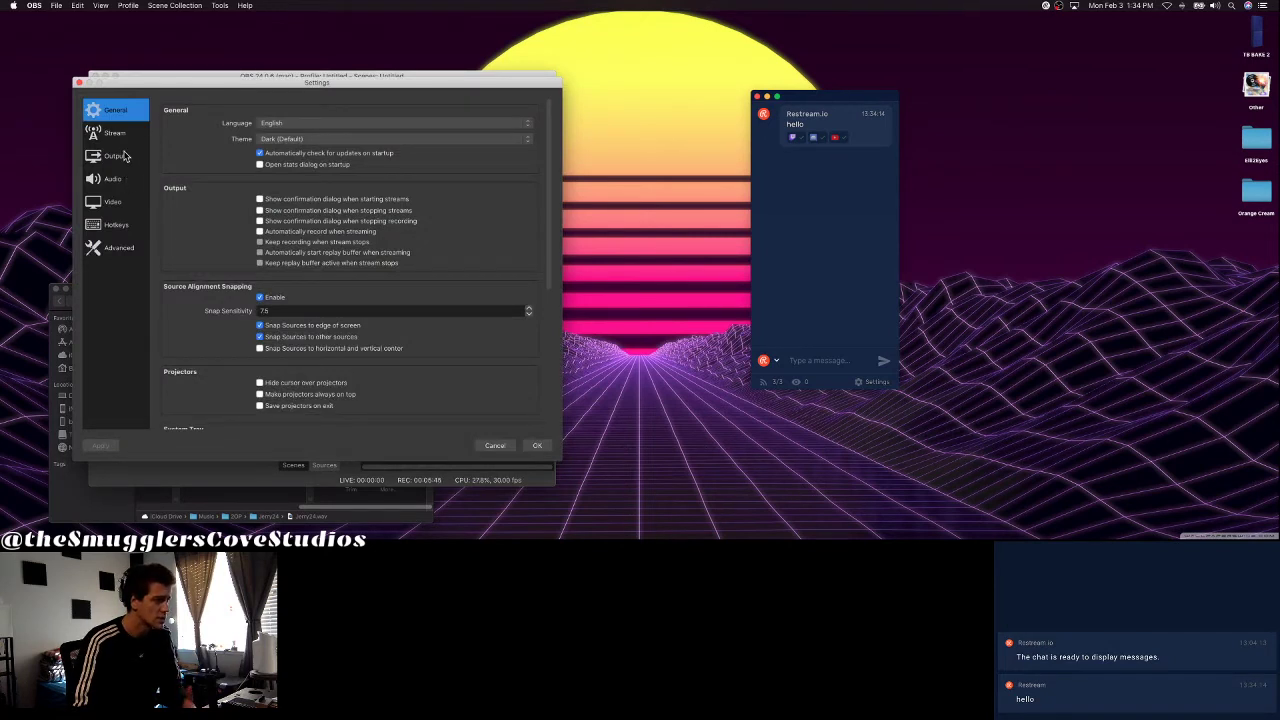
left_click(120, 181)
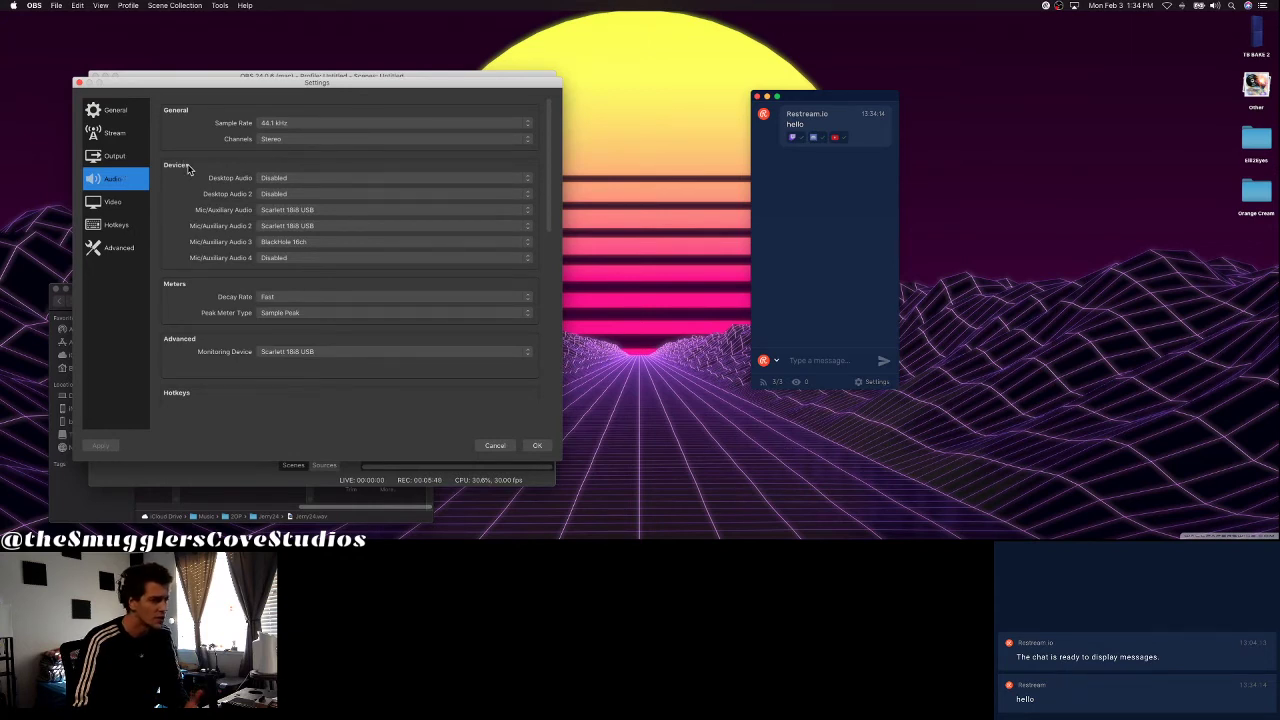
scroll(187, 168, "down", 2)
scroll(187, 168, "up", 2)
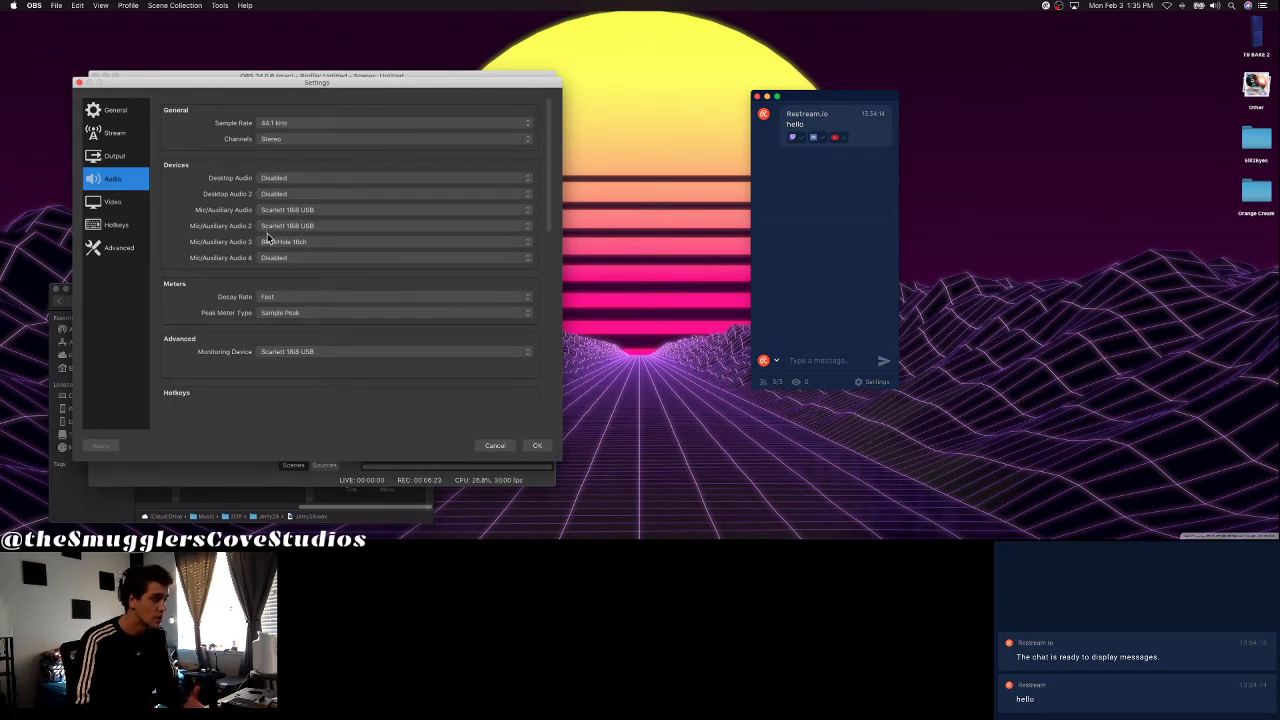
Step: Check which devices are offered for Desktop Audio and Mic/Auxiliary Audio, without changing the selections
left_click(273, 181)
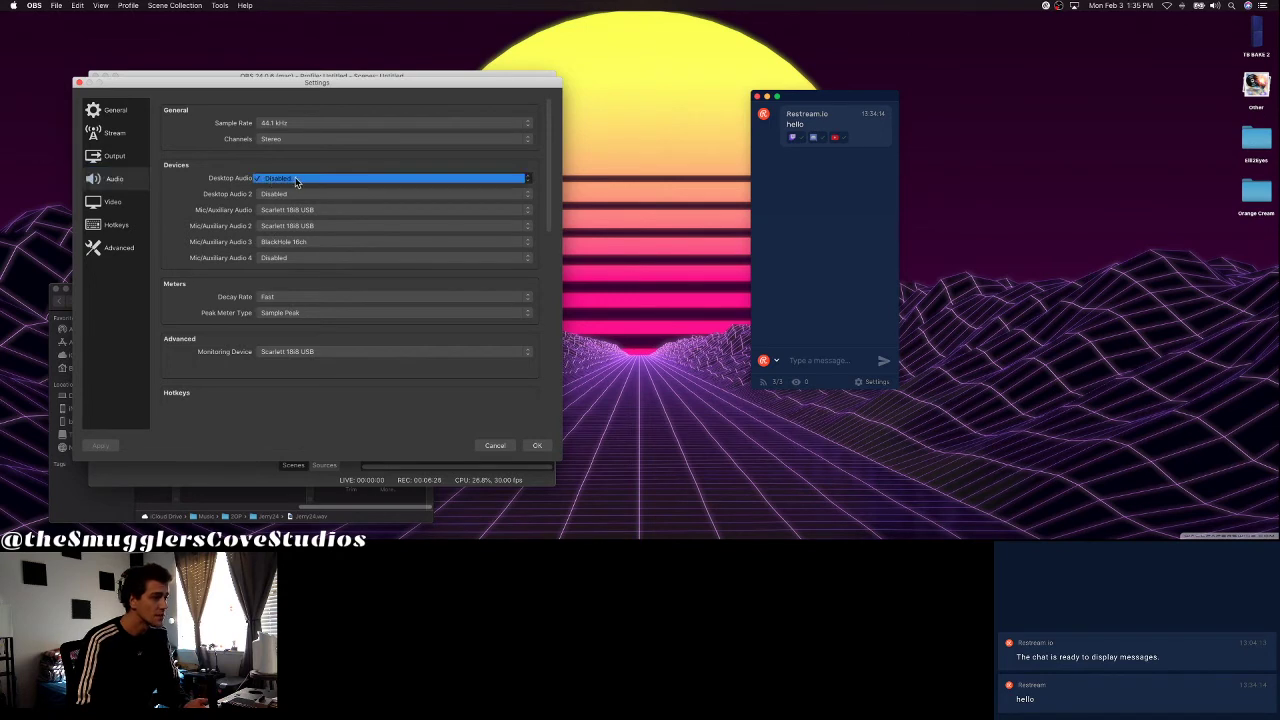
left_click(302, 190)
left_click(303, 190)
left_click(308, 195)
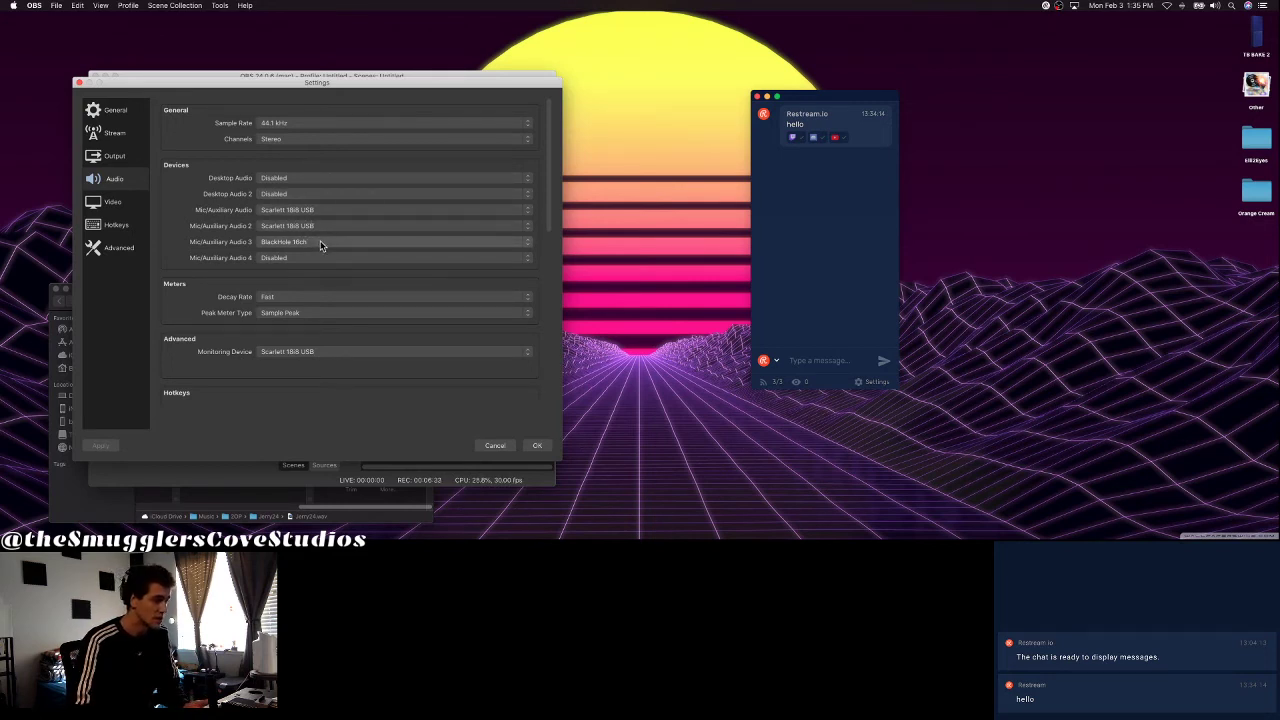
left_click(313, 211)
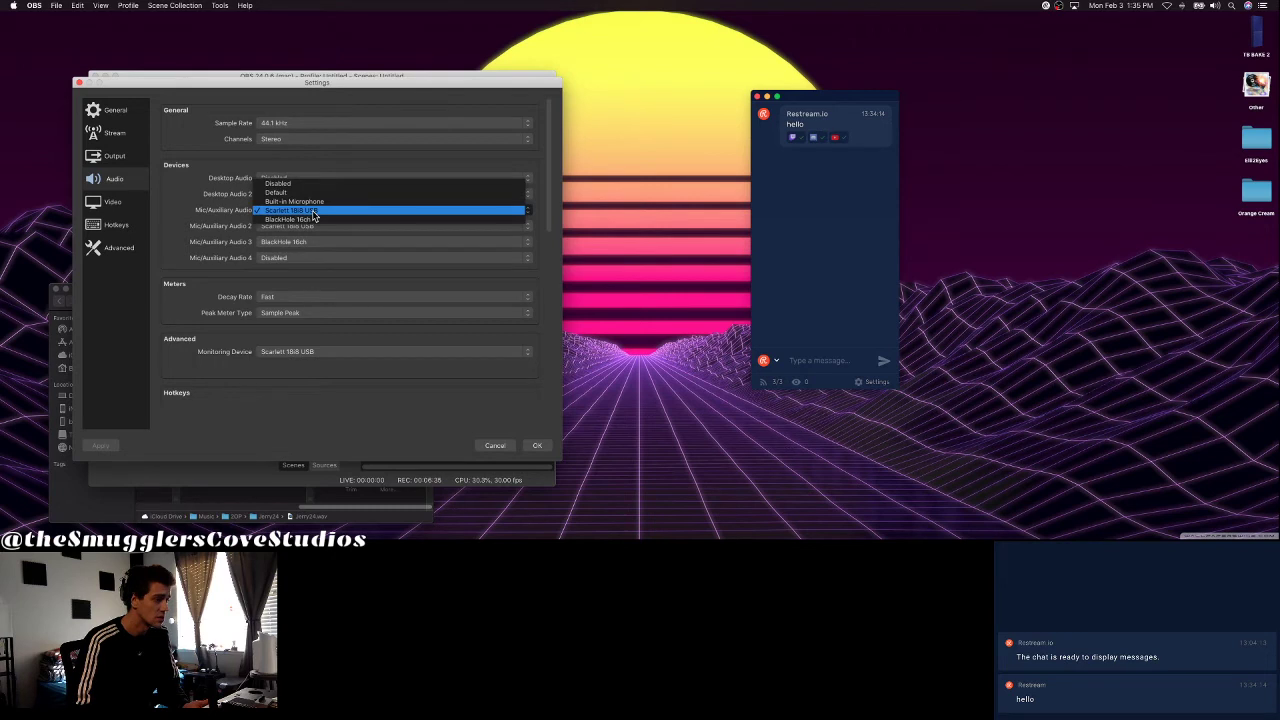
left_click(212, 247)
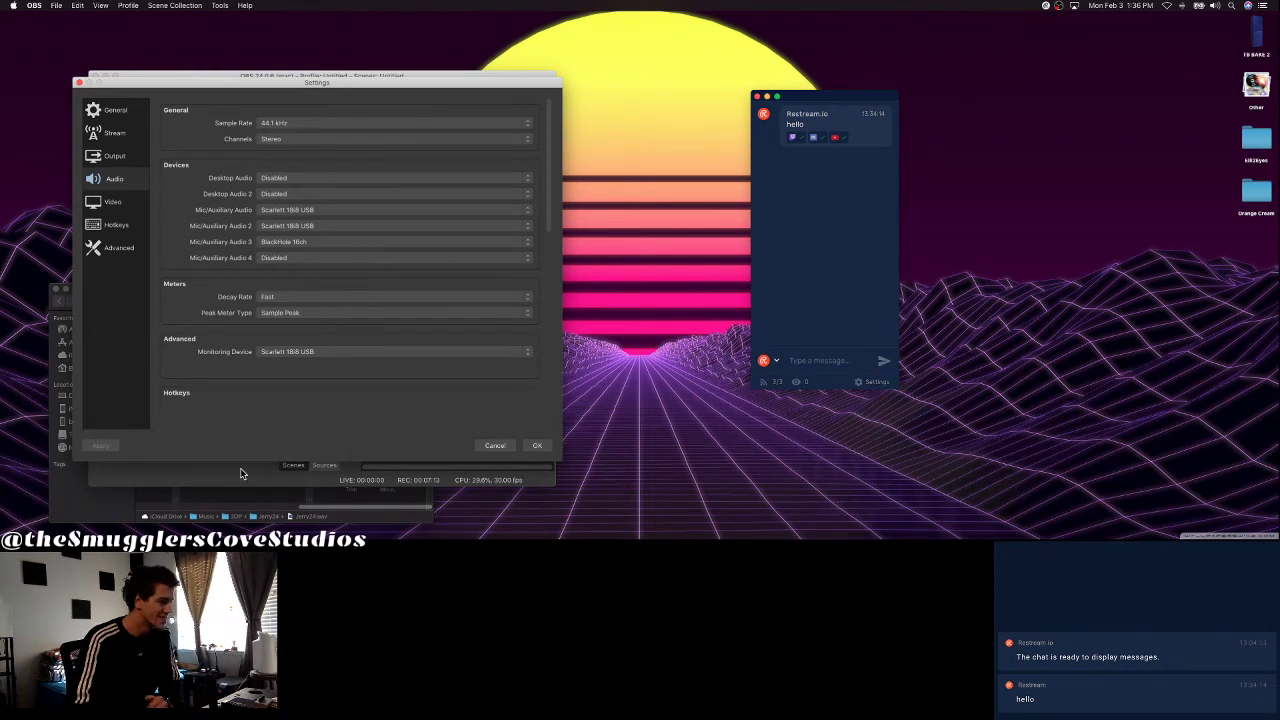
Step: Review the remaining audio settings, move the Settings window off the audio mixer to compare its channels, and accept the settings
scroll(295, 383, "down", 5)
scroll(295, 383, "up", 2)
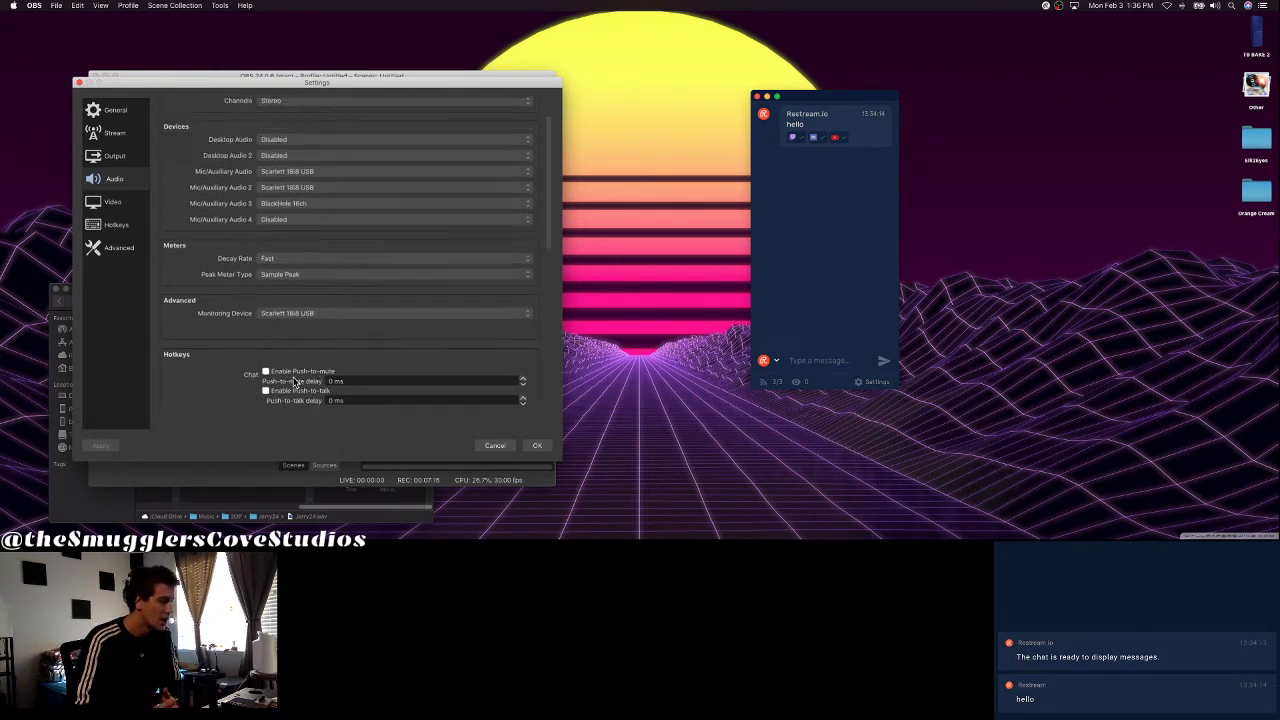
scroll(295, 383, "up", 3)
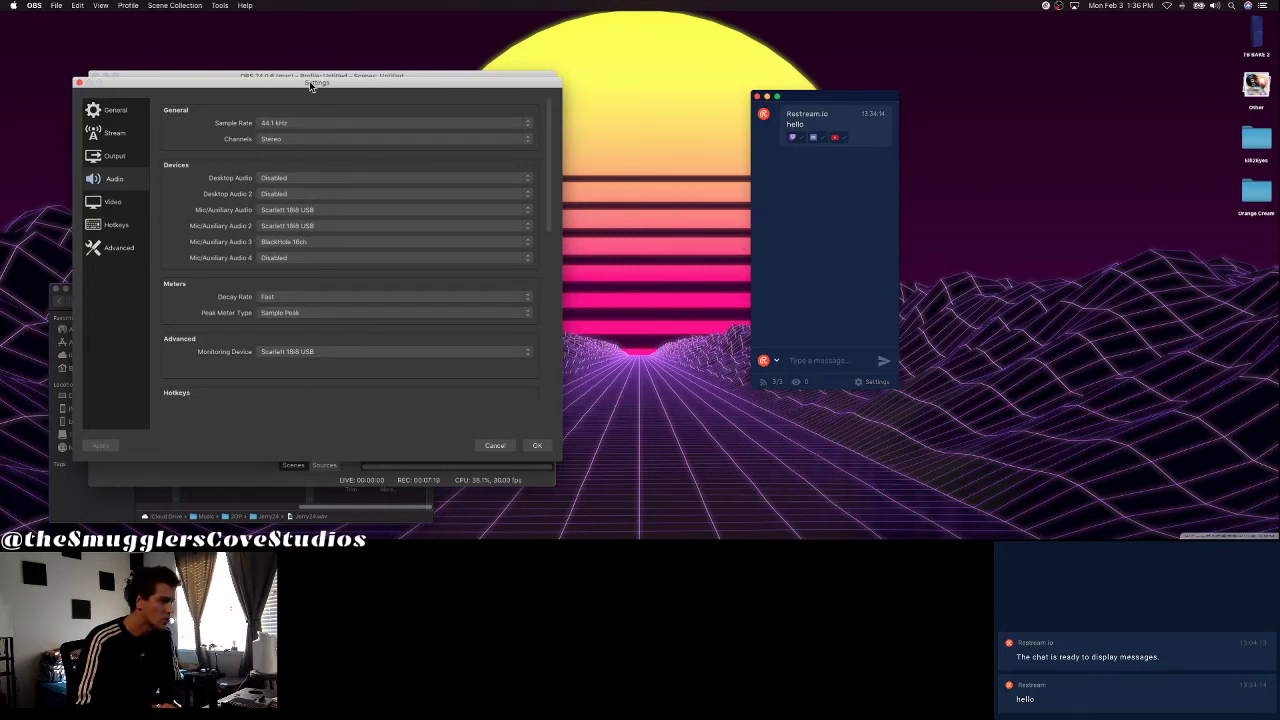
left_click_drag(310, 83, 872, 84)
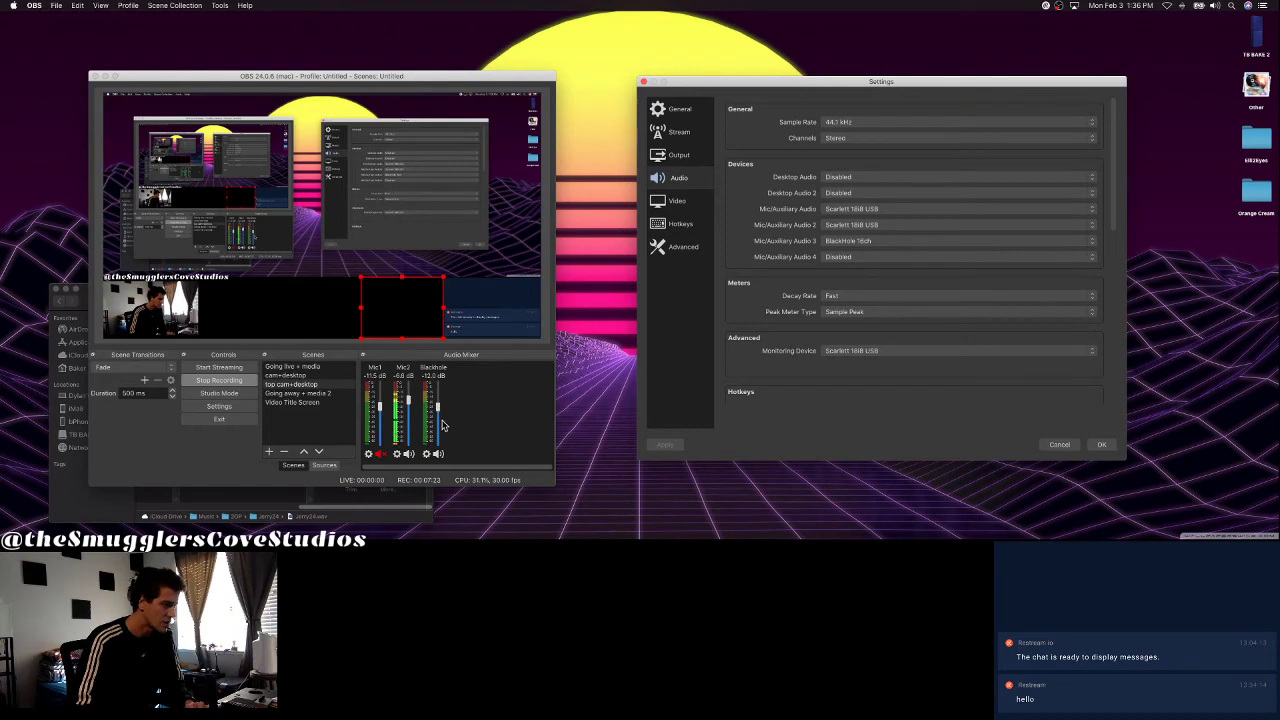
left_click(1100, 443)
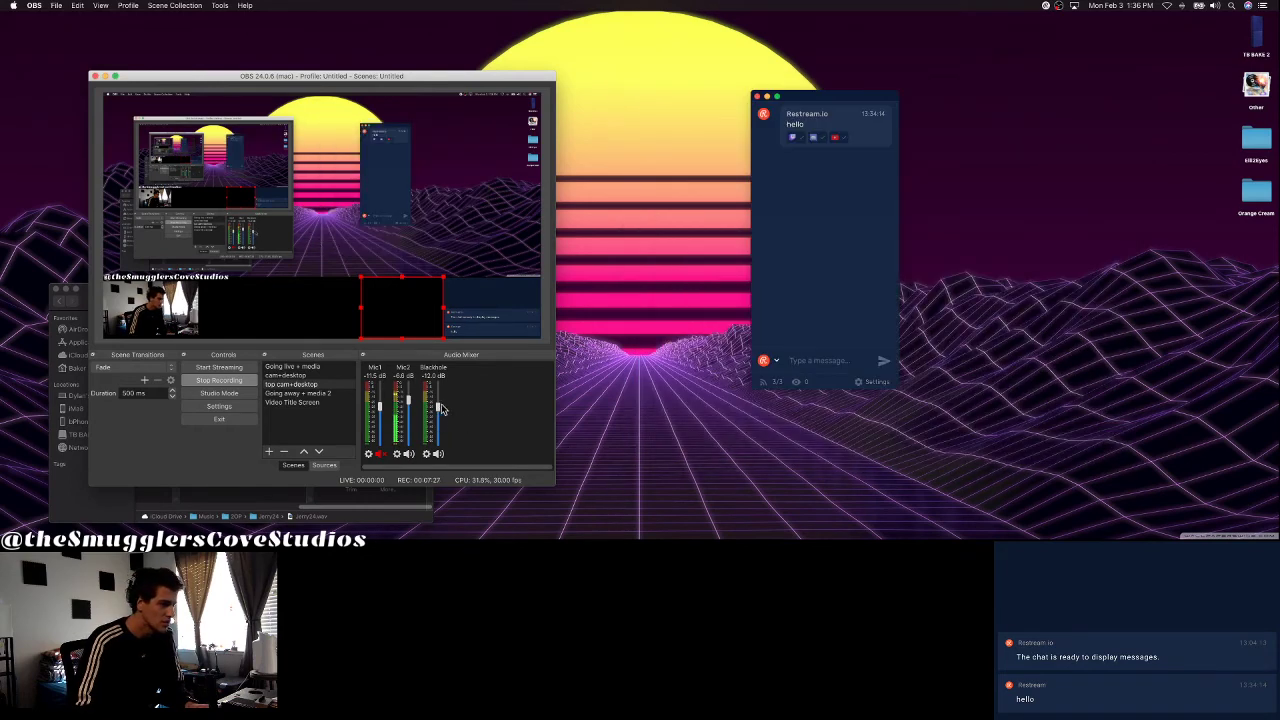
Step: Lower the Blackhole channel's volume in the audio mixer and bring the Jerry24 folder window to the front
left_click_drag(438, 407, 438, 438)
left_click(399, 517)
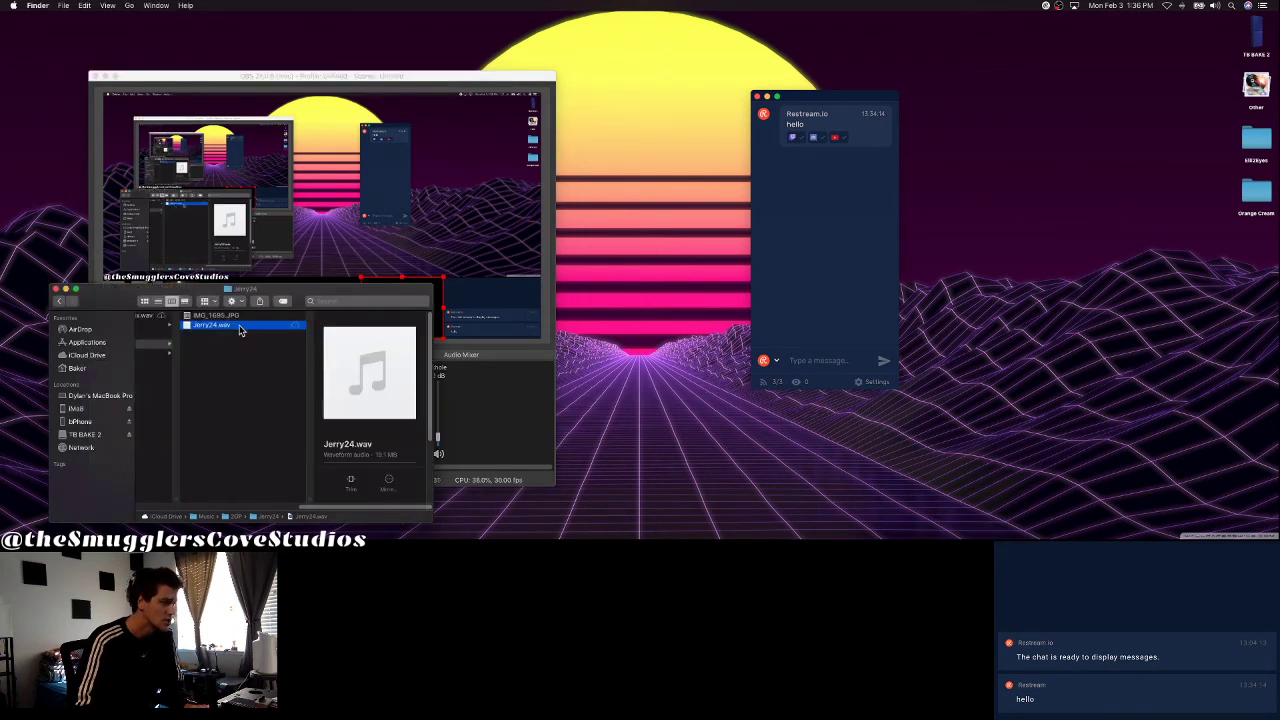
key("Return")
key("BackSpace")
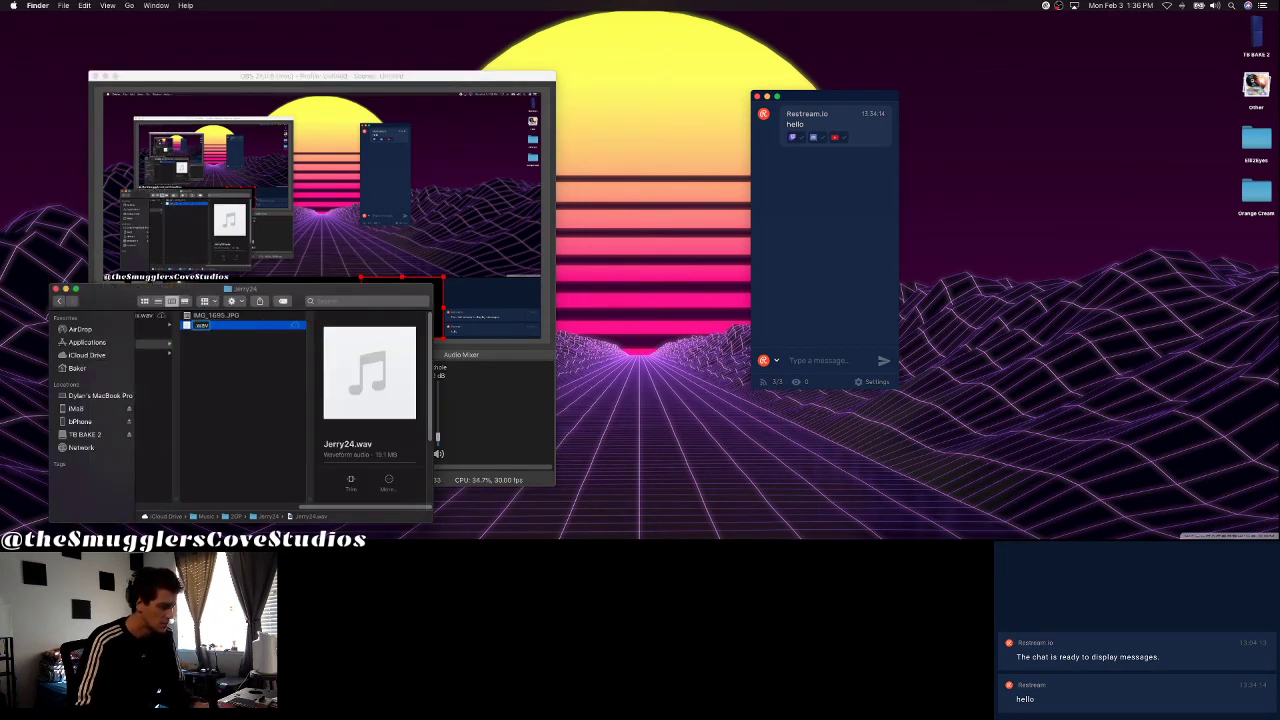
key("Escape")
Step: Play Jerry24.wav in a file preview, switch to OBS and raise the Blackhole channel's volume to -28.9 dB in the audio mixer
left_click(261, 345)
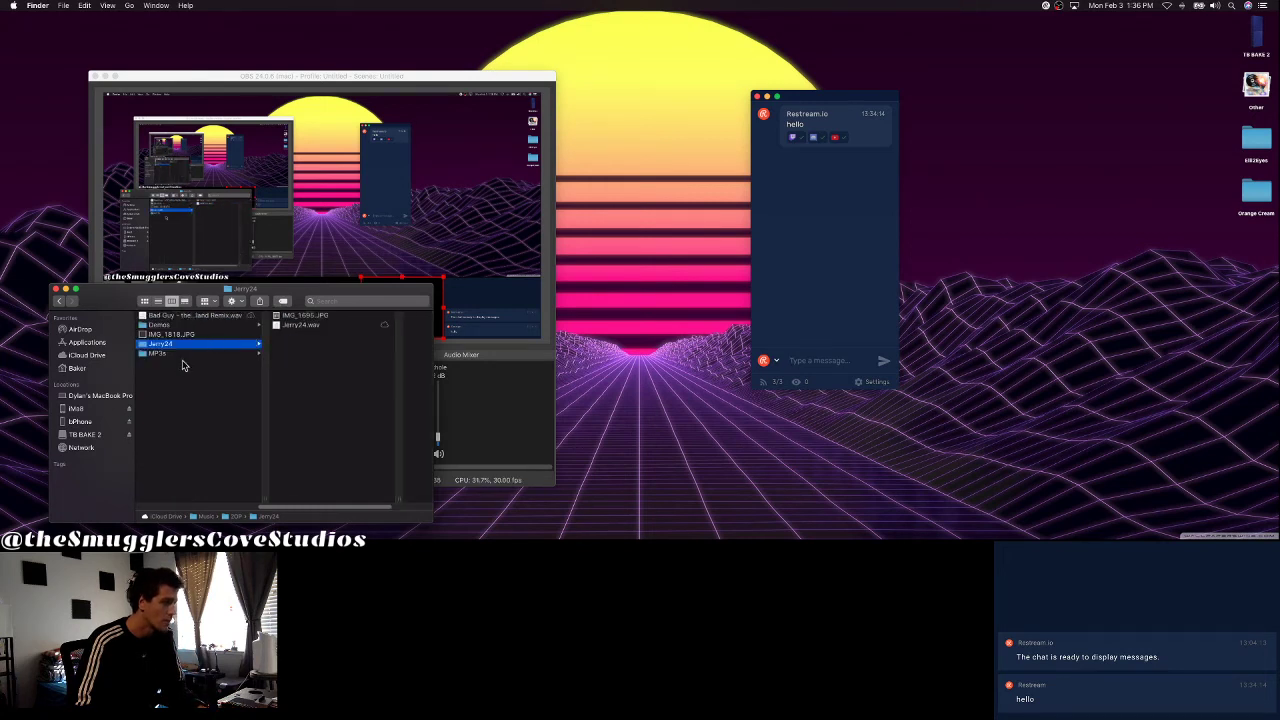
left_click(298, 326)
key("space")
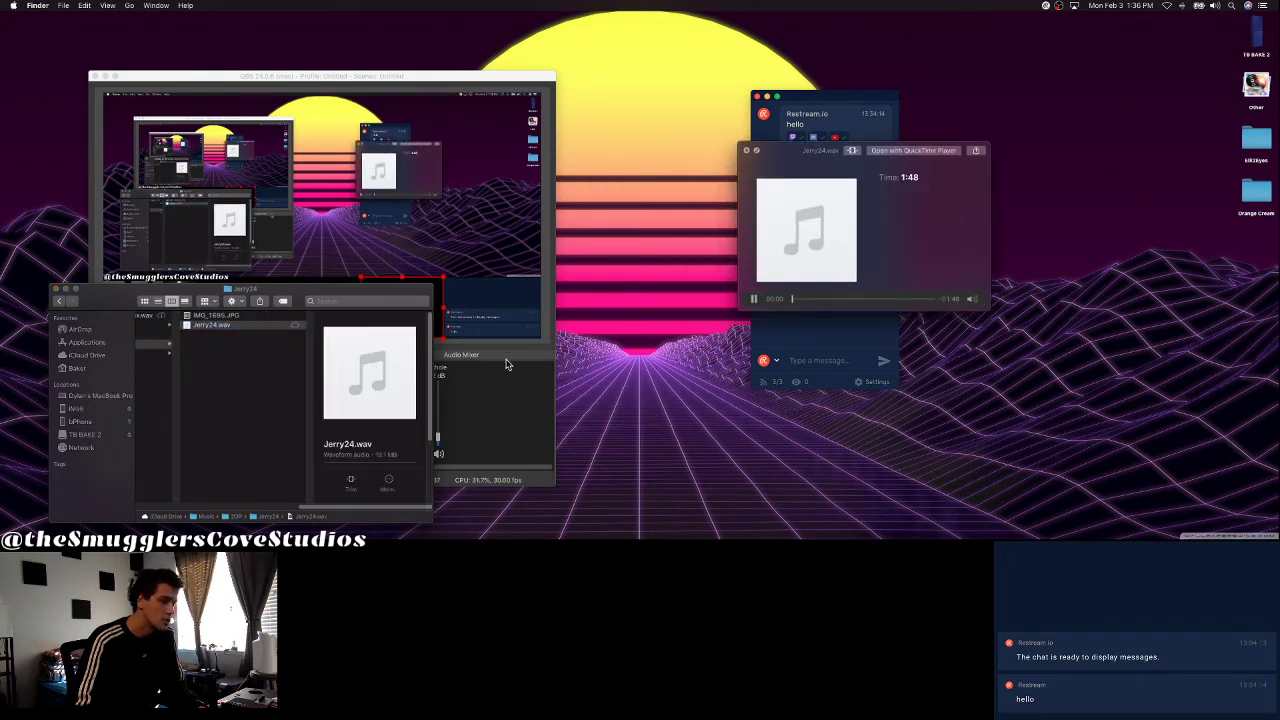
left_click(517, 412)
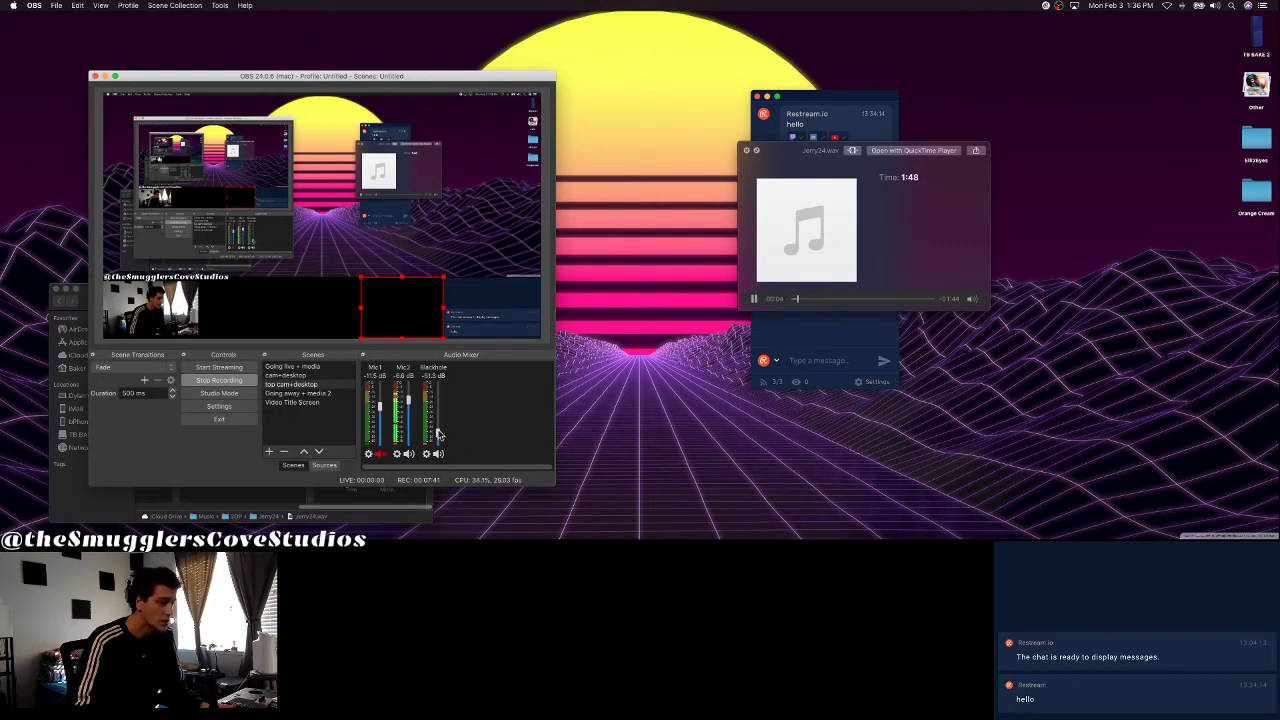
left_click_drag(438, 427, 438, 422)
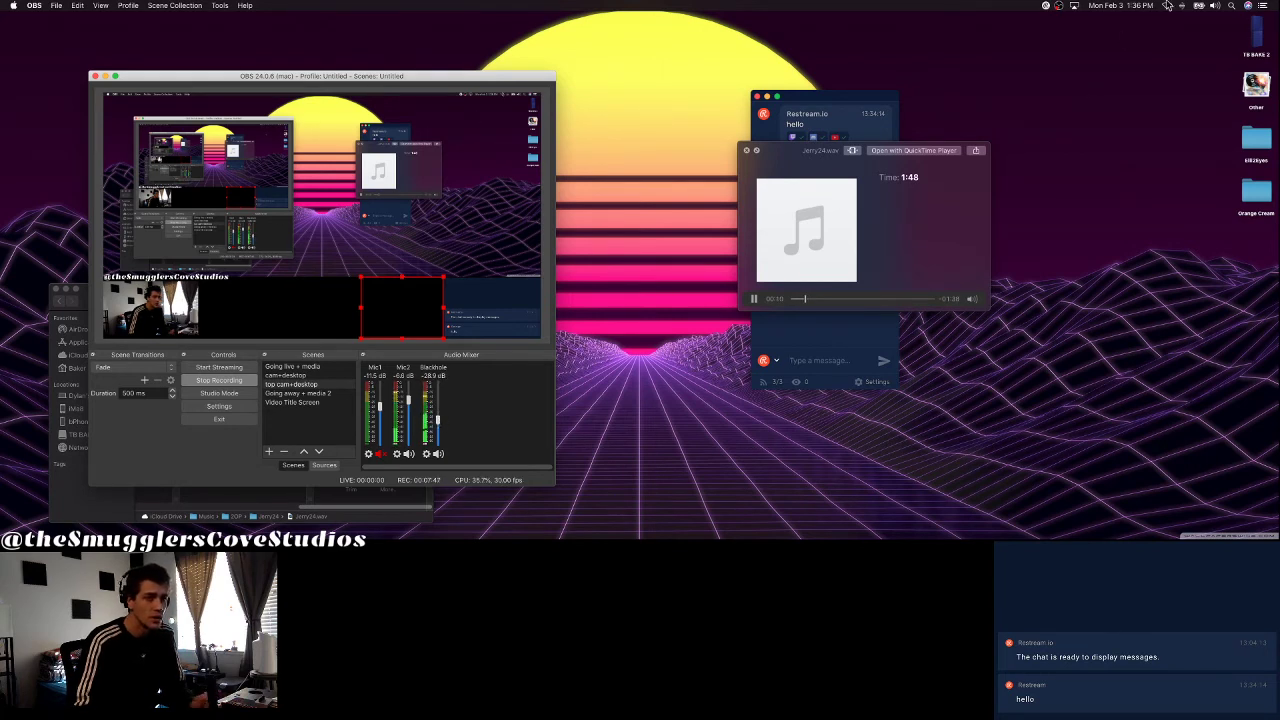
Step: Check the Mac's sound output devices without changing the selection, close the file preview and return to OBS
left_click(1214, 6)
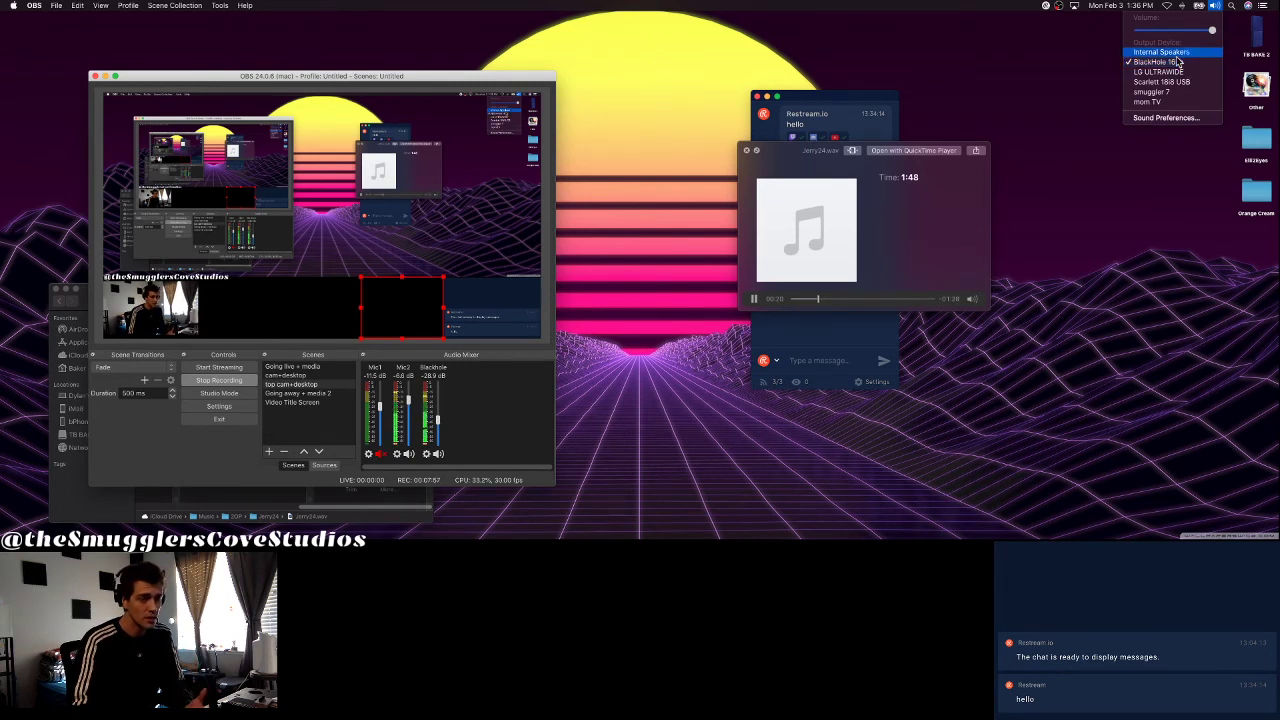
left_click(1037, 89)
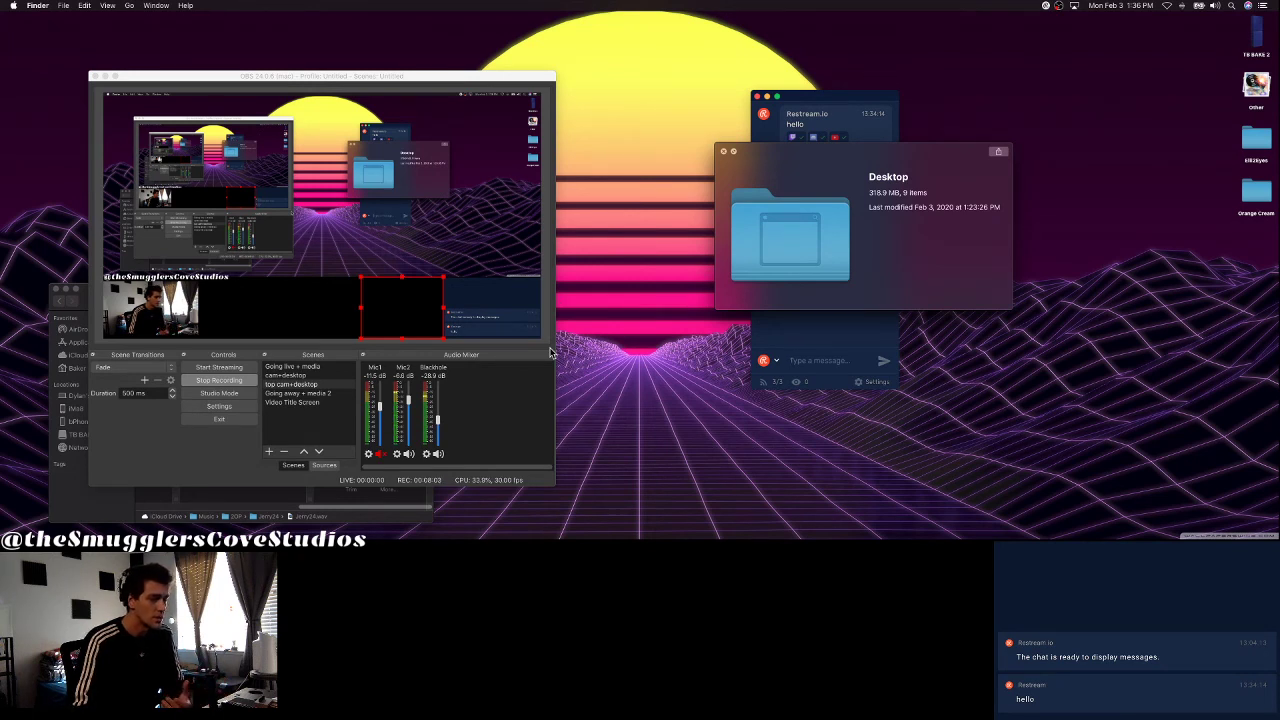
left_click(723, 151)
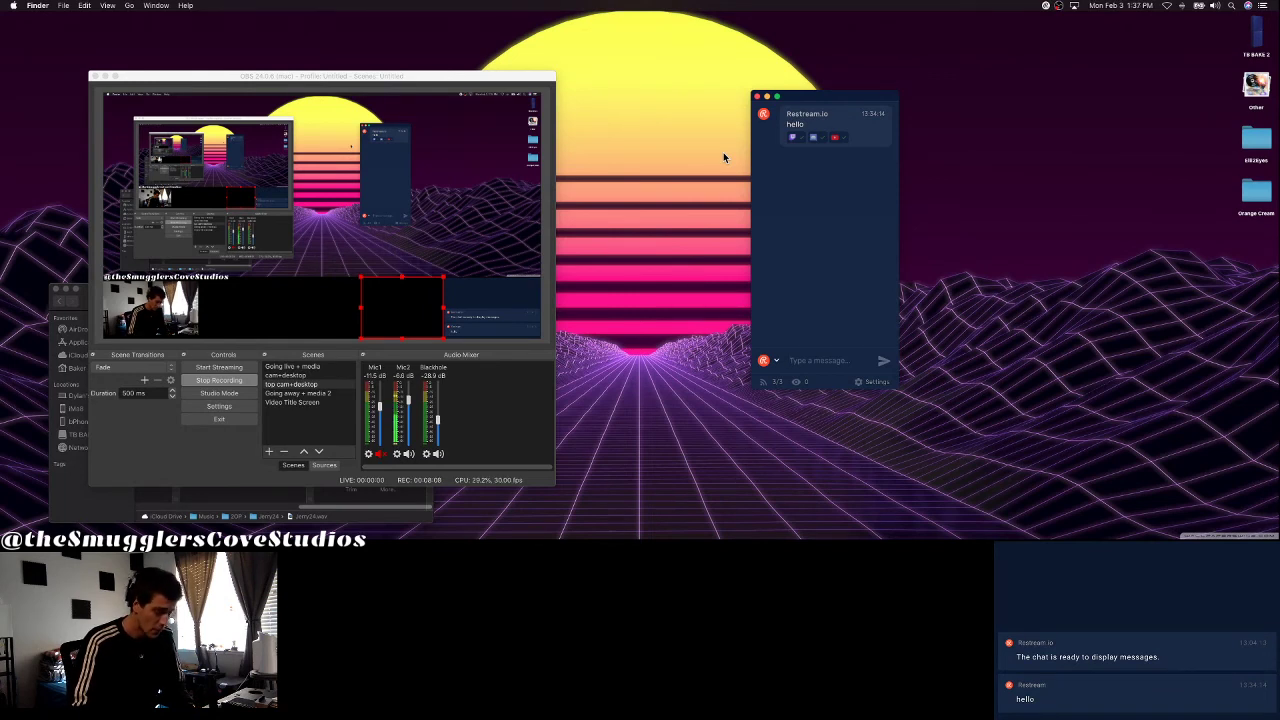
left_click(207, 79)
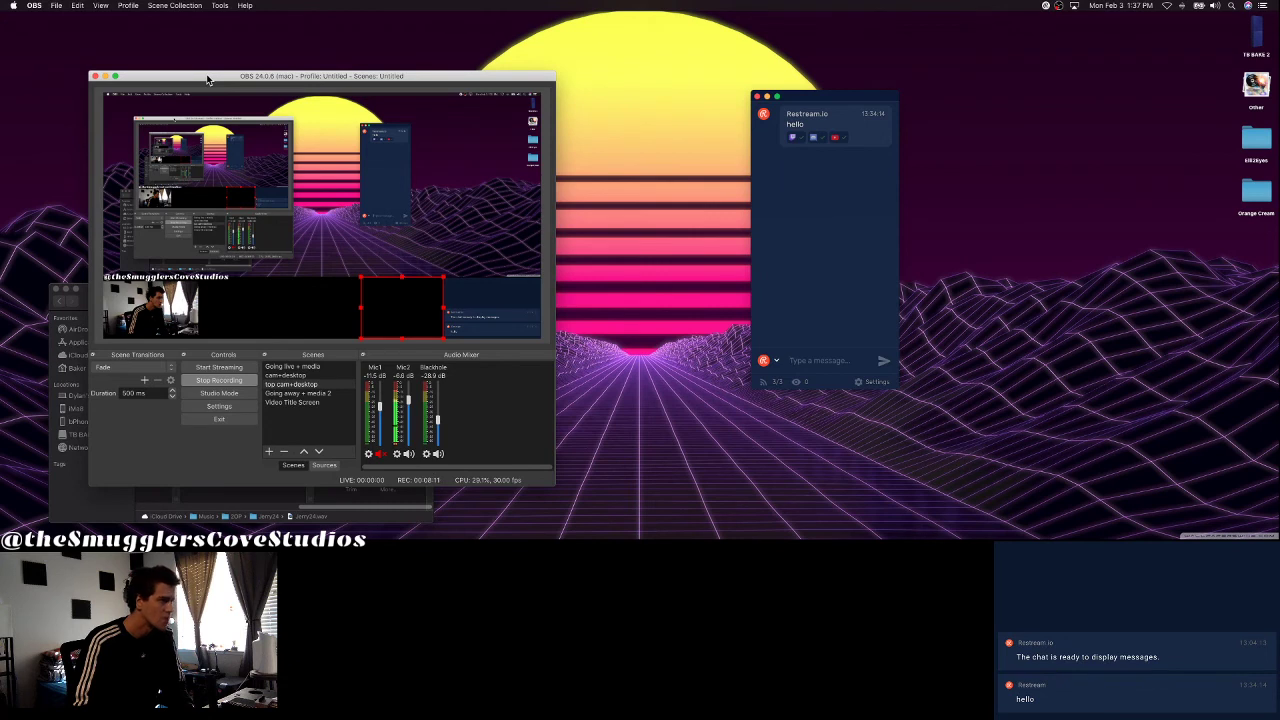